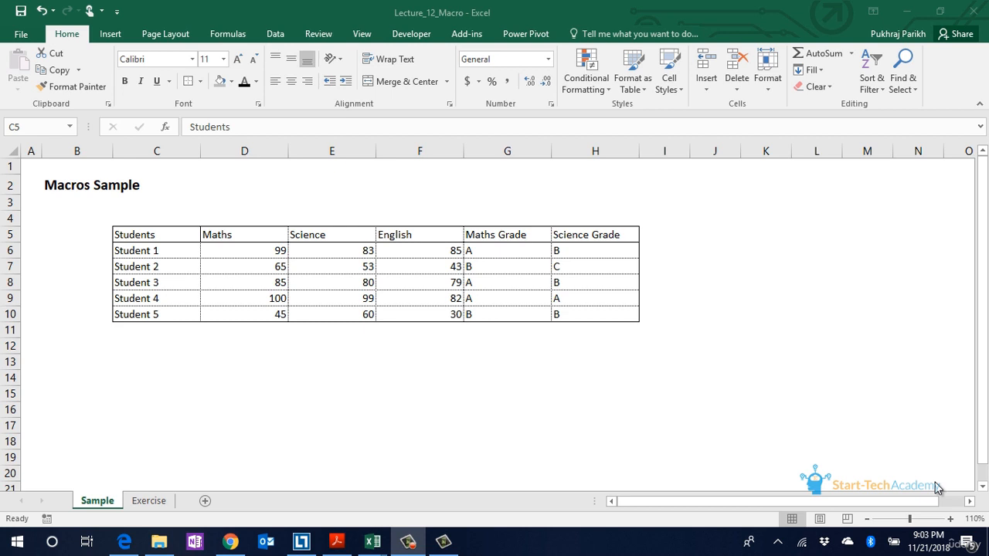
# Step: Run the existing formatting macro on the Students header in C5 and check the font it applies
pyautogui.hotkey('ctrl', 'shift', 'a')
pyautogui.click(157, 232)
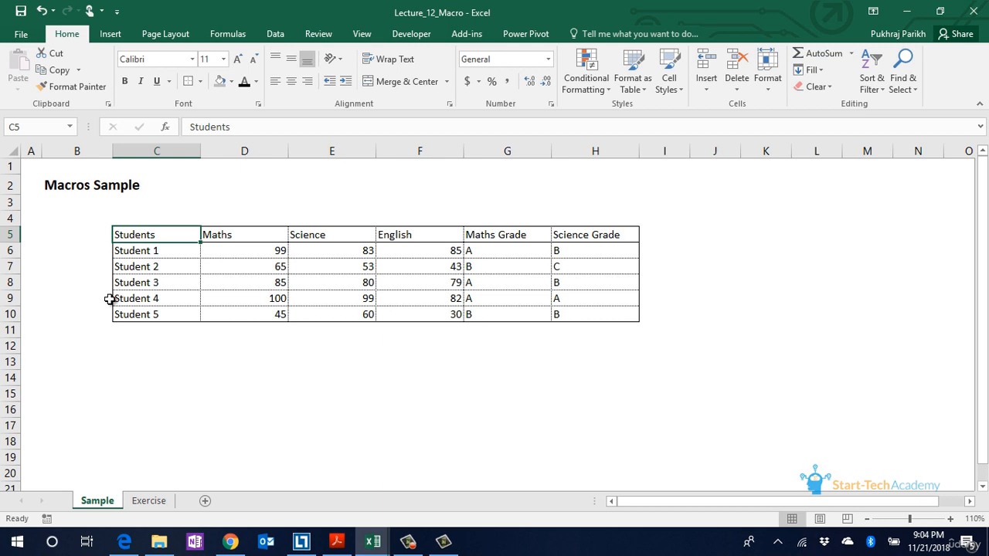
pyautogui.hotkey('ctrl', 'shift', 'a')
pyautogui.hotkey('ctrl', 'shift', 'a')
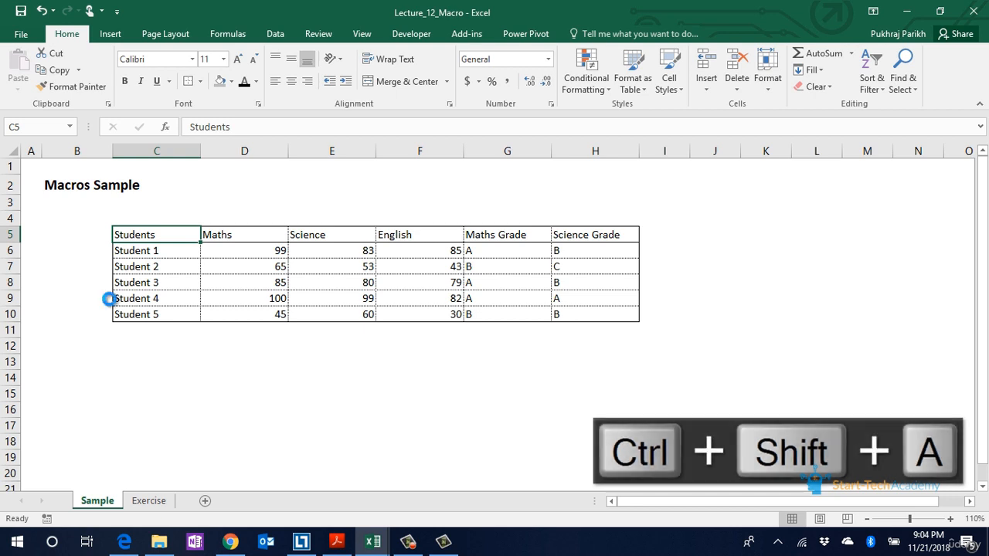
pyautogui.click(138, 268)
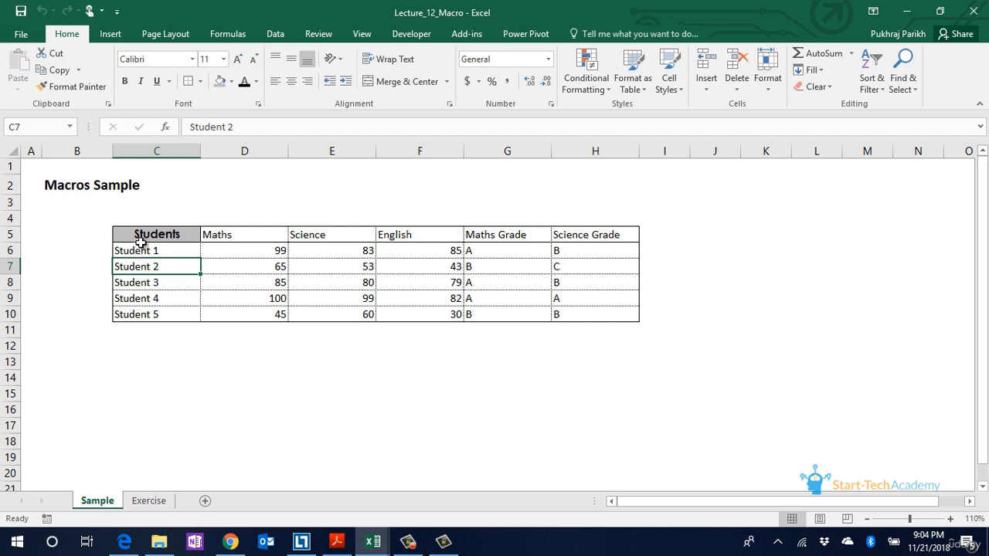
pyautogui.click(141, 233)
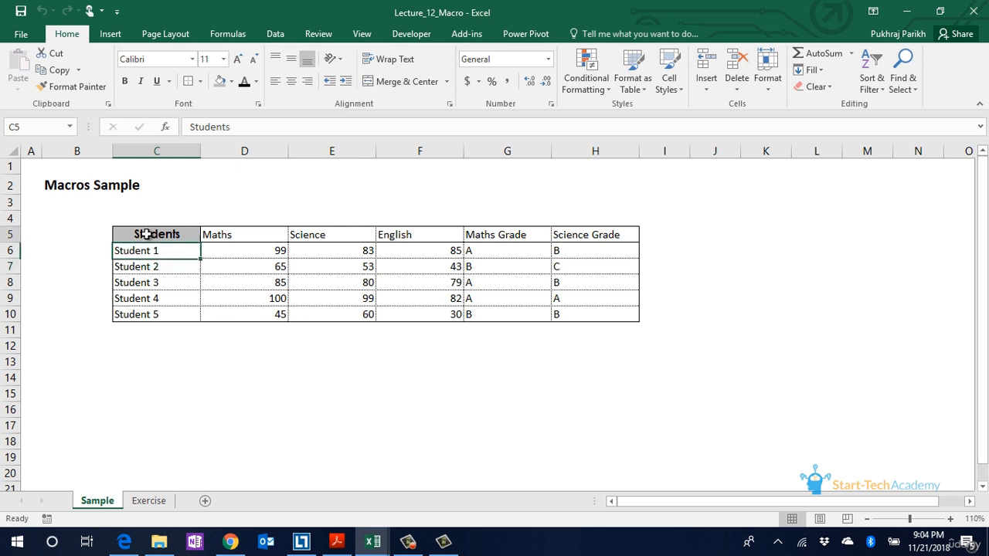
pyautogui.click(169, 60)
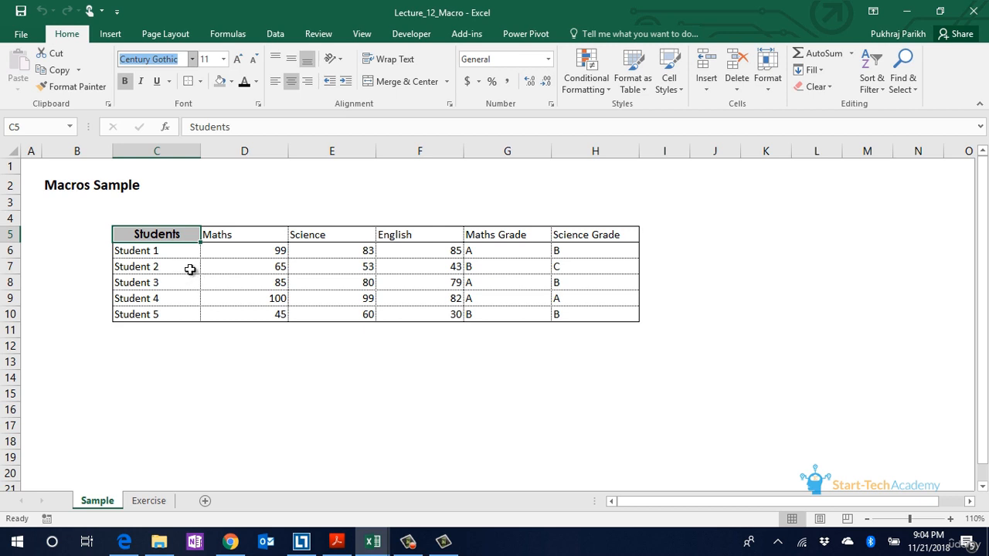
pyautogui.click(163, 253)
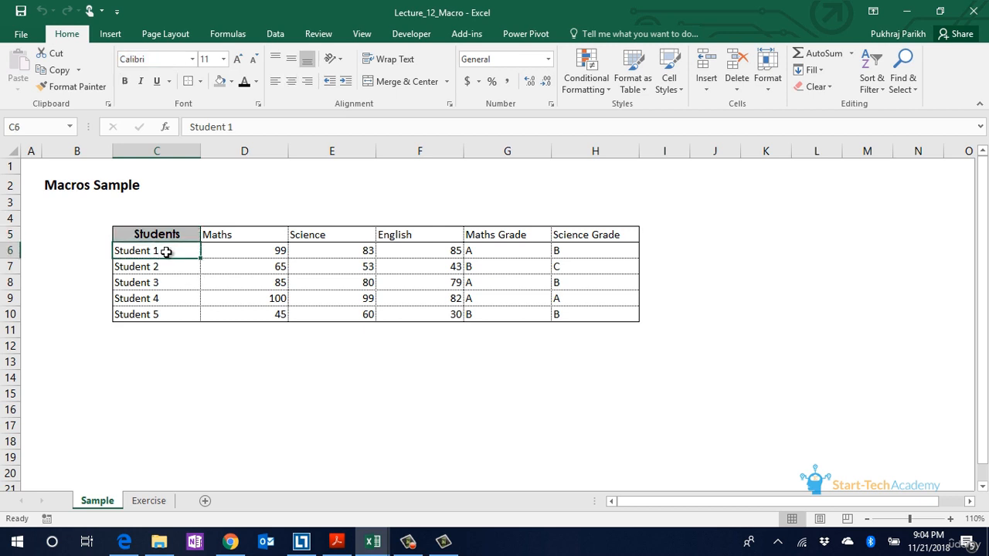
# Step: Run the same formatting macro on the remaining headers from Maths to Science Grade, D5:H5
pyautogui.click(213, 236)
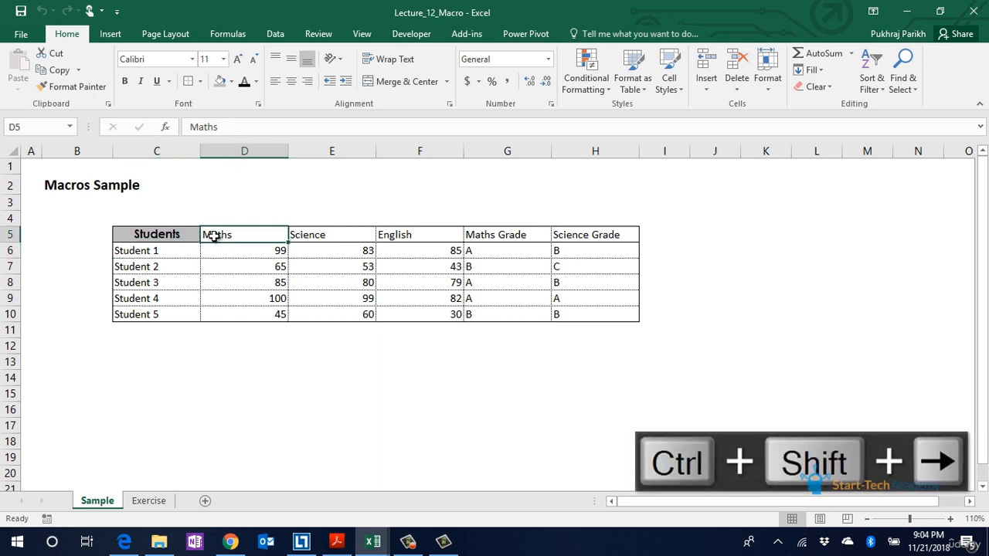
pyautogui.hotkey('ctrl', 'shift', 'Right')
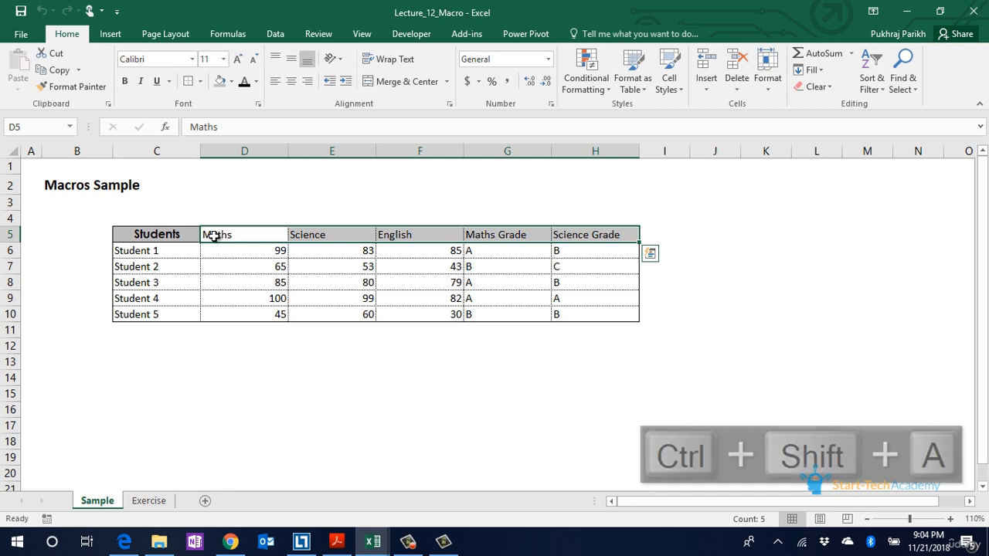
pyautogui.hotkey('ctrl', 'shift', 'a')
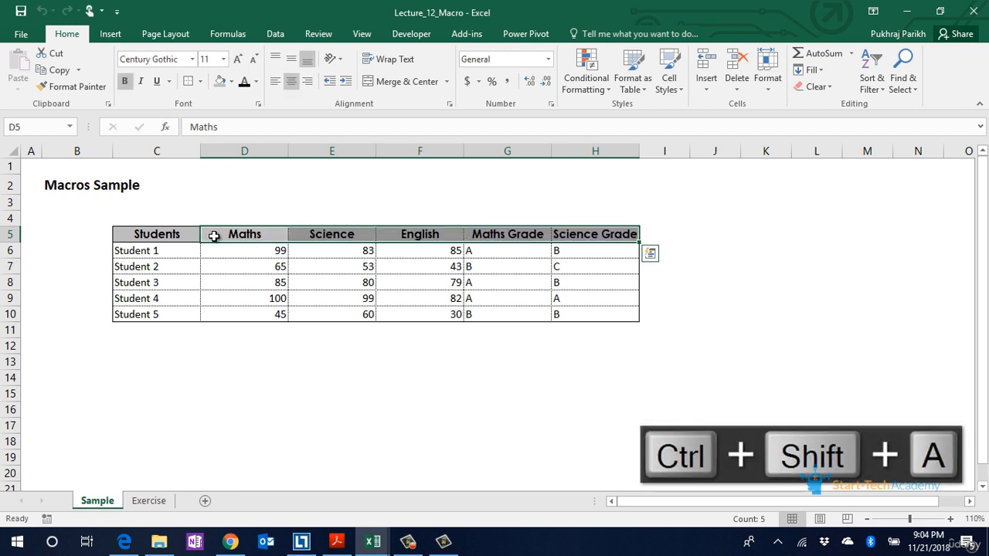
pyautogui.click(150, 235)
pyautogui.click(167, 255)
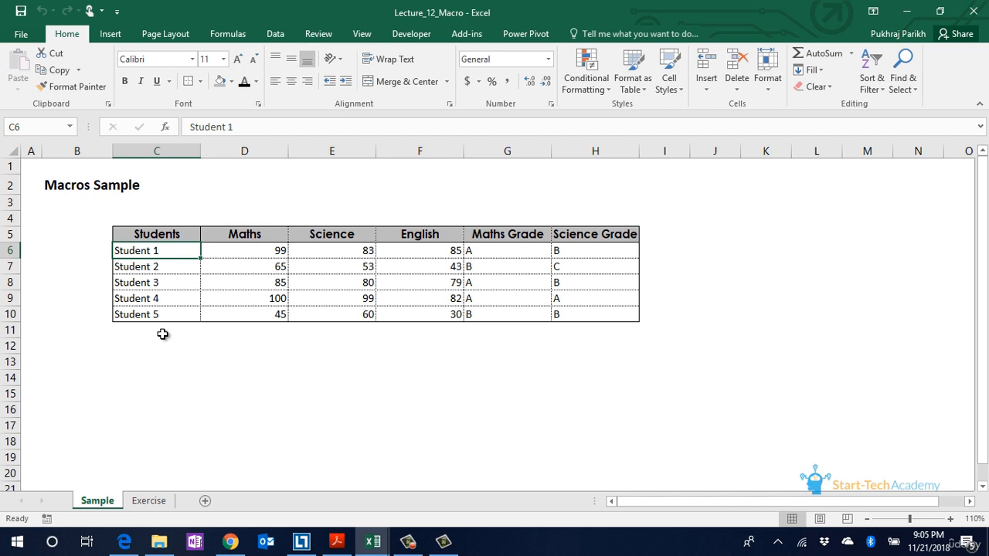
# Step: Switch to the Exercise sheet and make sure the Developer tab is enabled in the ribbon customization
pyautogui.click(142, 503)
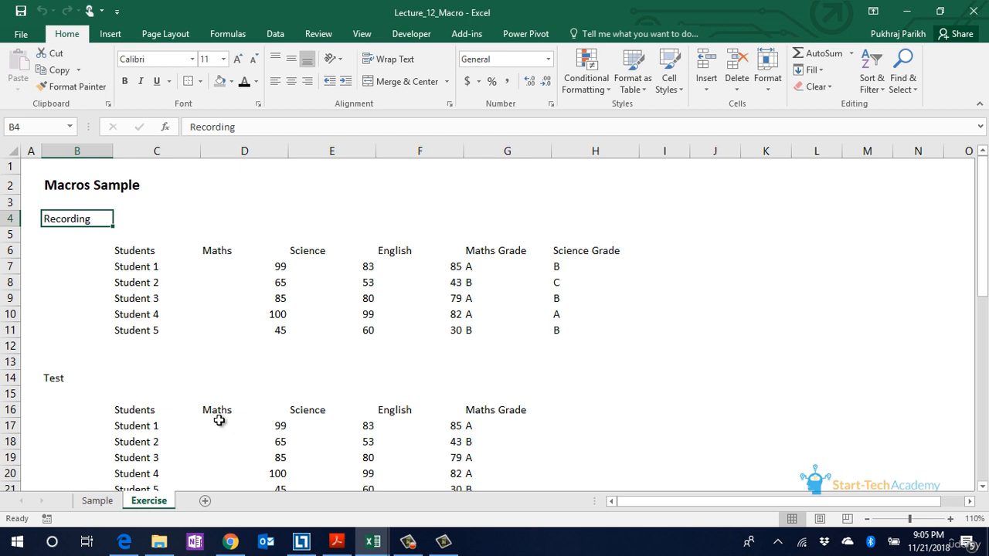
pyautogui.click(407, 37)
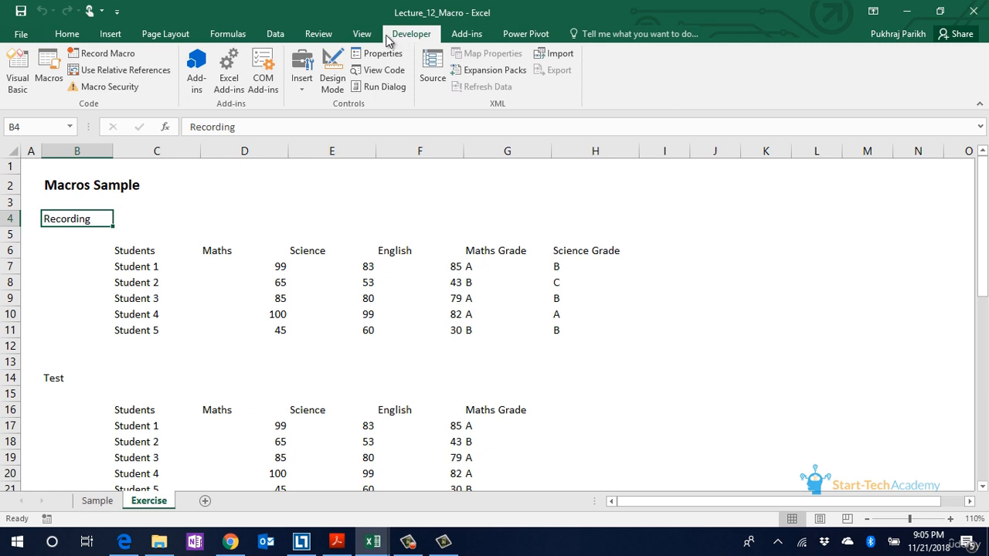
pyautogui.rightClick(805, 78)
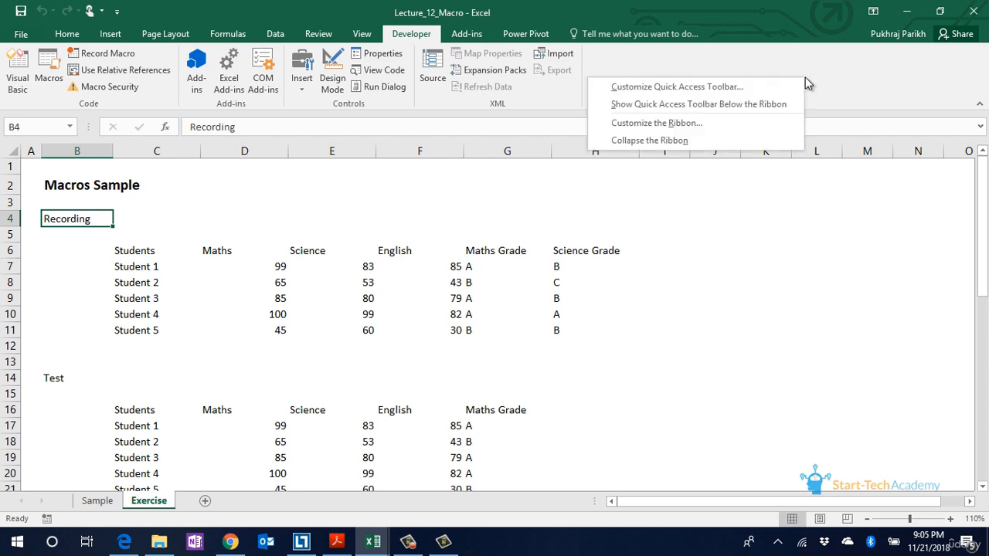
pyautogui.click(729, 123)
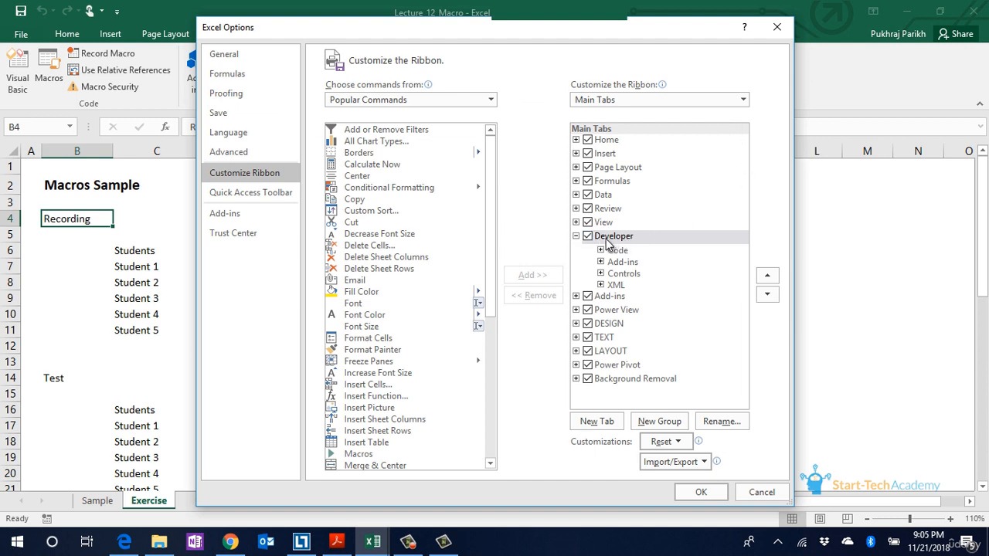
pyautogui.click(587, 238)
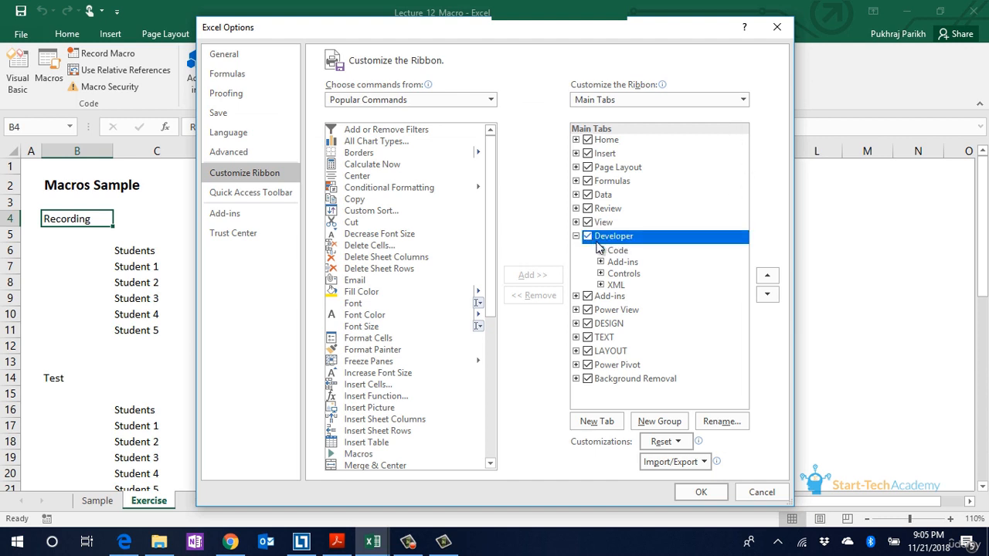
pyautogui.click(704, 494)
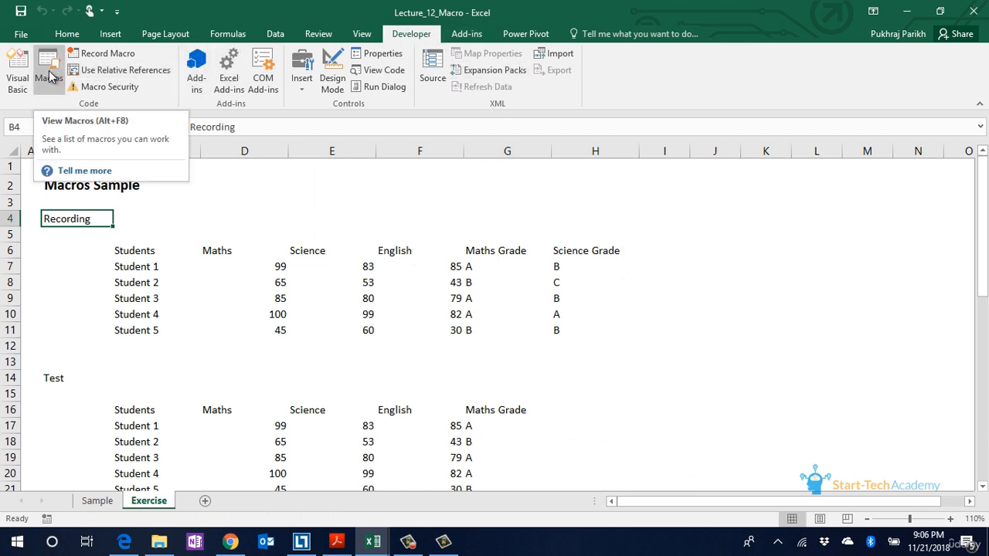
# Step: Select the Students header in C6 of the Recording table and turn on relative references for macro recording
pyautogui.click(129, 252)
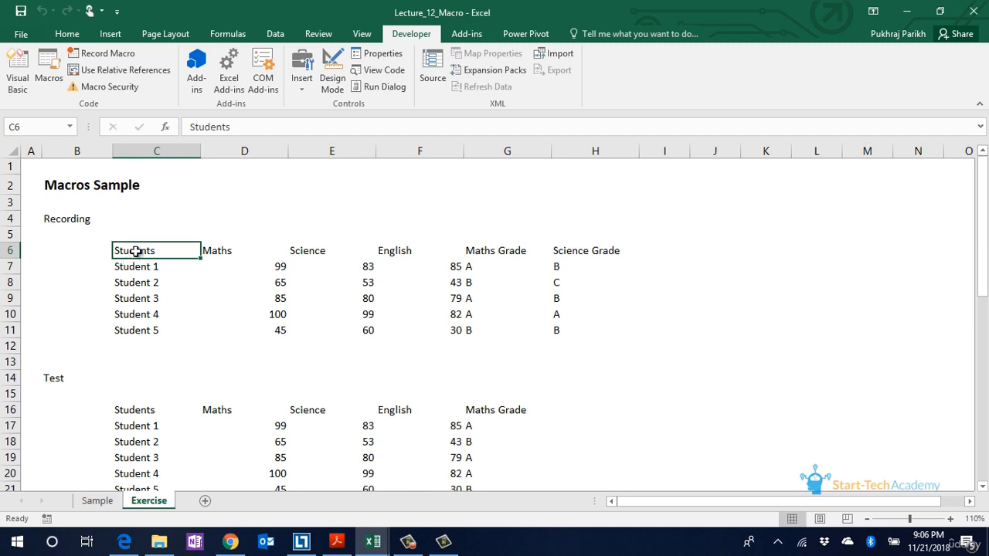
pyautogui.click(133, 262)
pyautogui.click(136, 254)
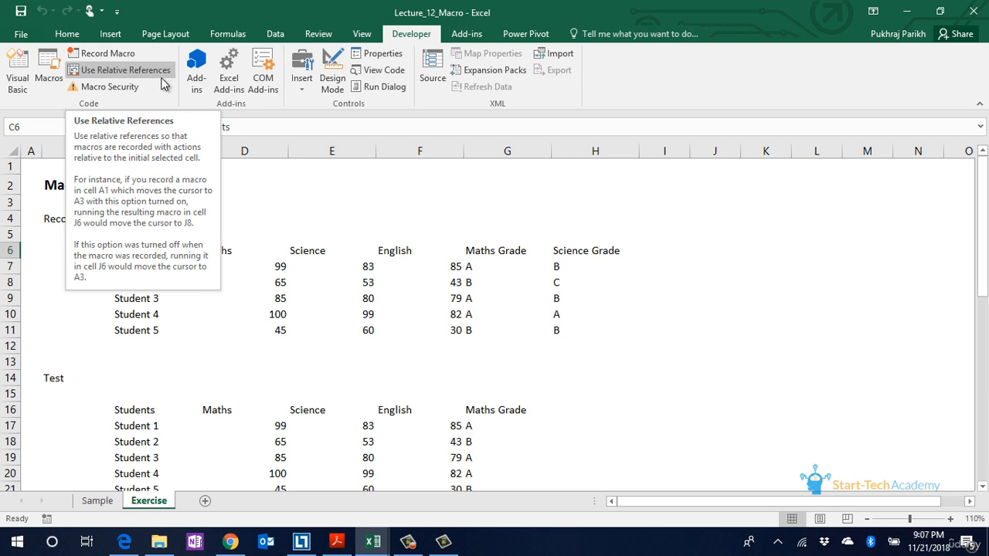
pyautogui.click(309, 228)
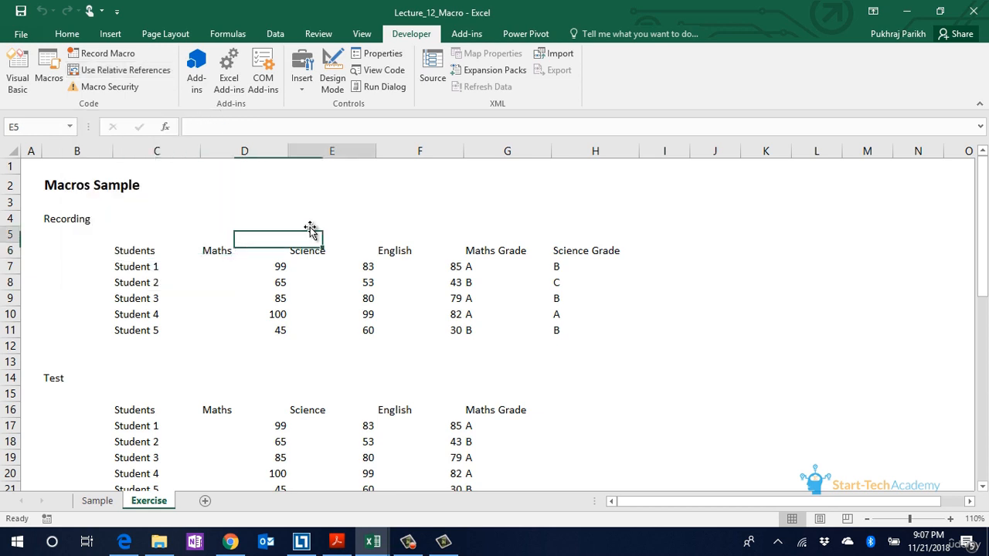
pyautogui.click(137, 409)
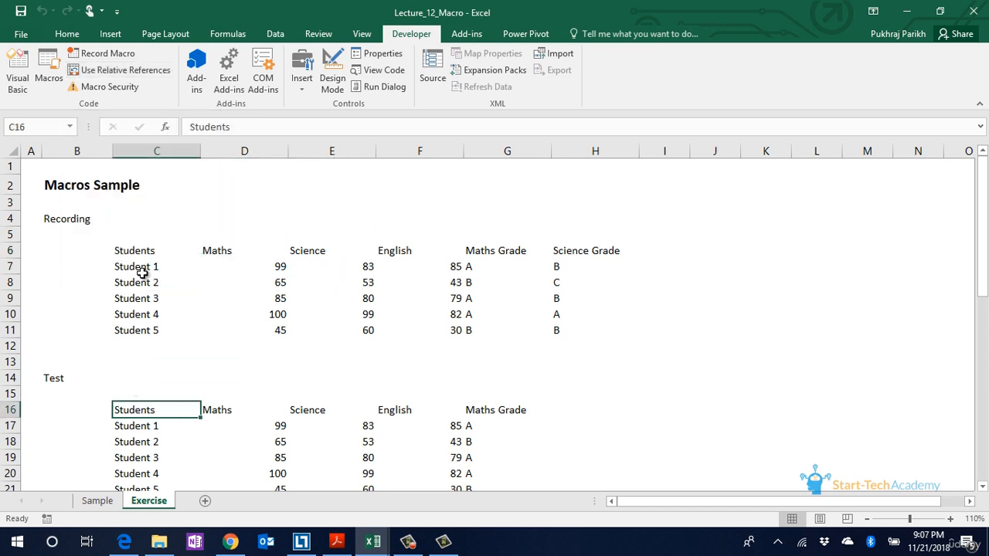
pyautogui.click(130, 251)
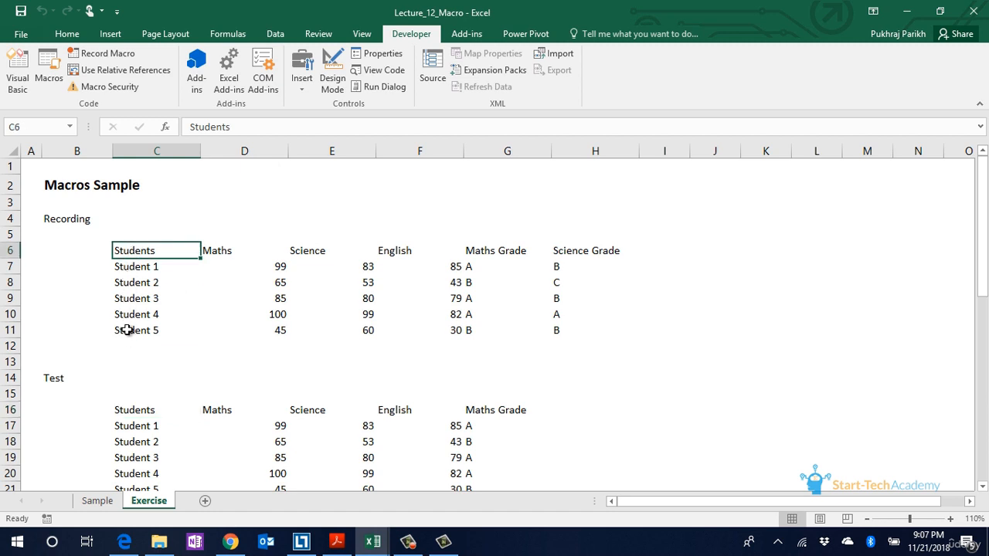
pyautogui.click(114, 70)
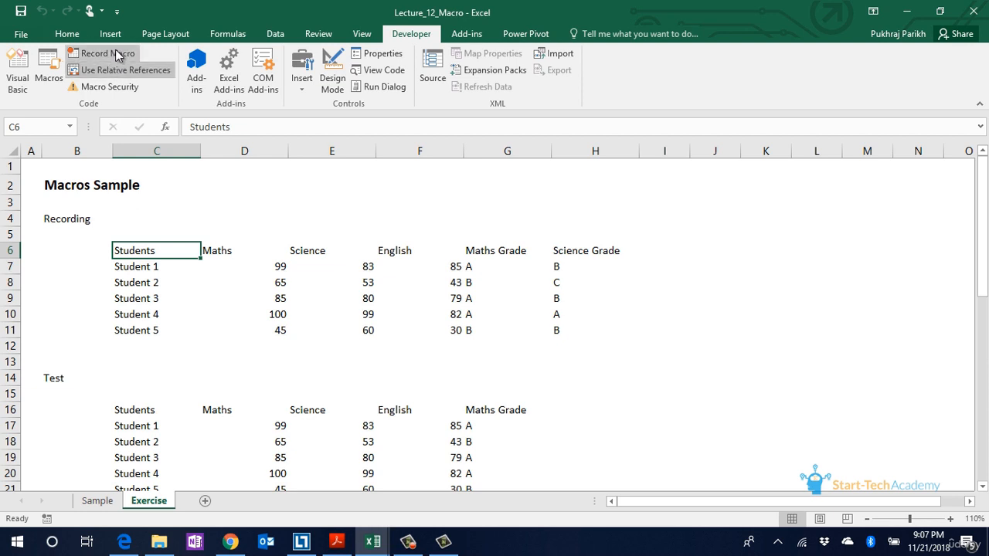
# Step: Start recording a macro named Exercise in this workbook with shortcut Ctrl+Shift+S and the description "Table formating"
pyautogui.click(116, 54)
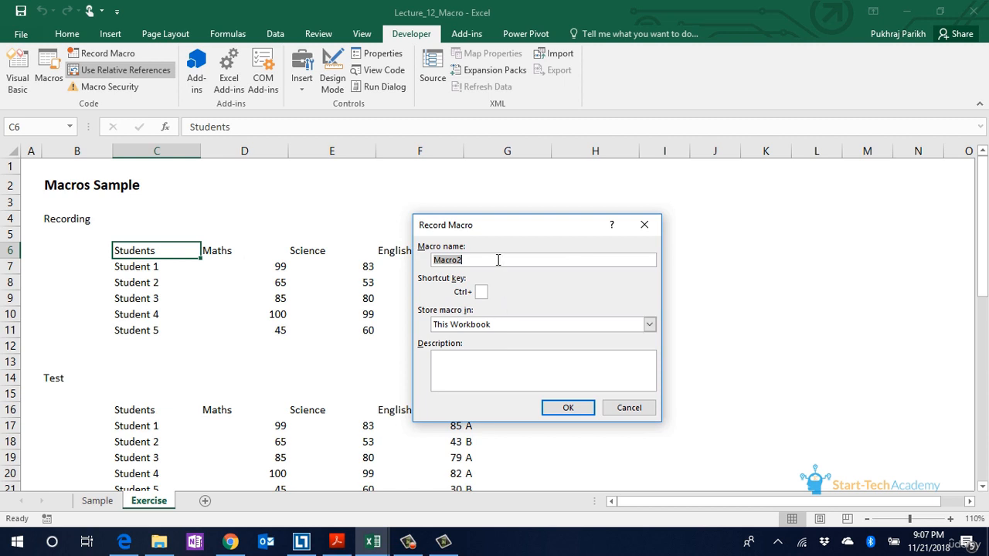
pyautogui.write('Exer')
pyautogui.write('cise')
pyautogui.write('S')
pyautogui.press('Tab')
pyautogui.press('Tab')
pyautogui.write('Tab')
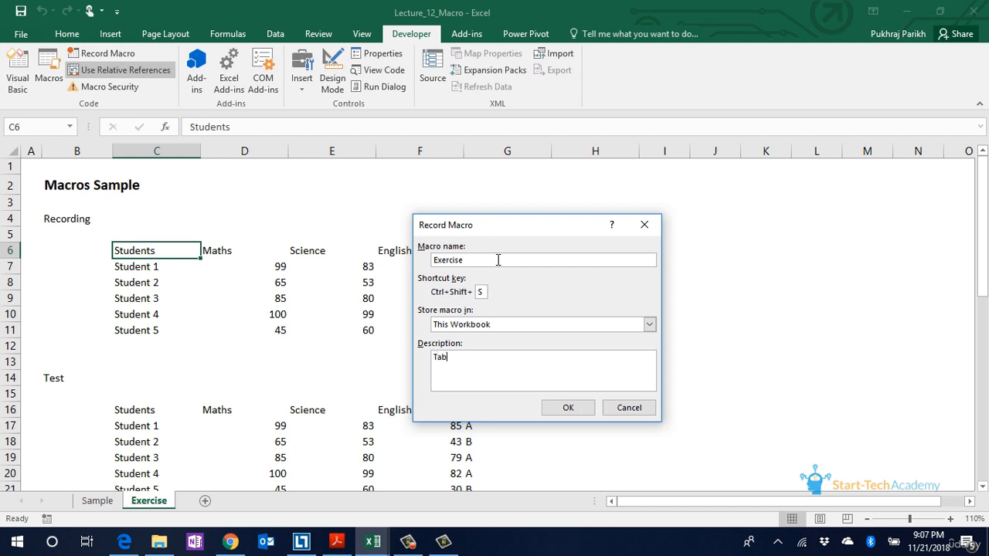
pyautogui.write('le formating')
pyautogui.press('Return')
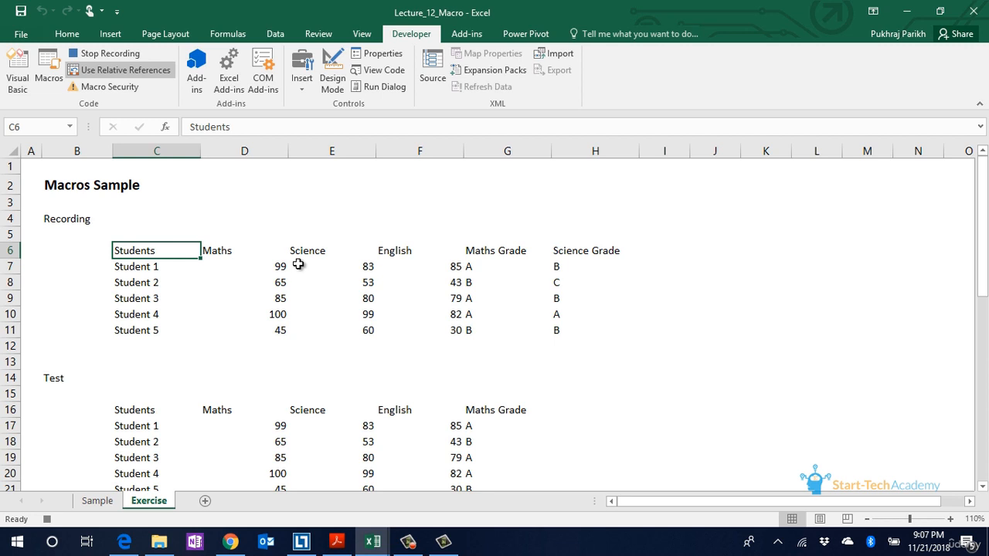
# Step: Apply outside borders to the Recording table's header row, C6:H6
pyautogui.hotkey('ctrl', 'shift', 'Right')
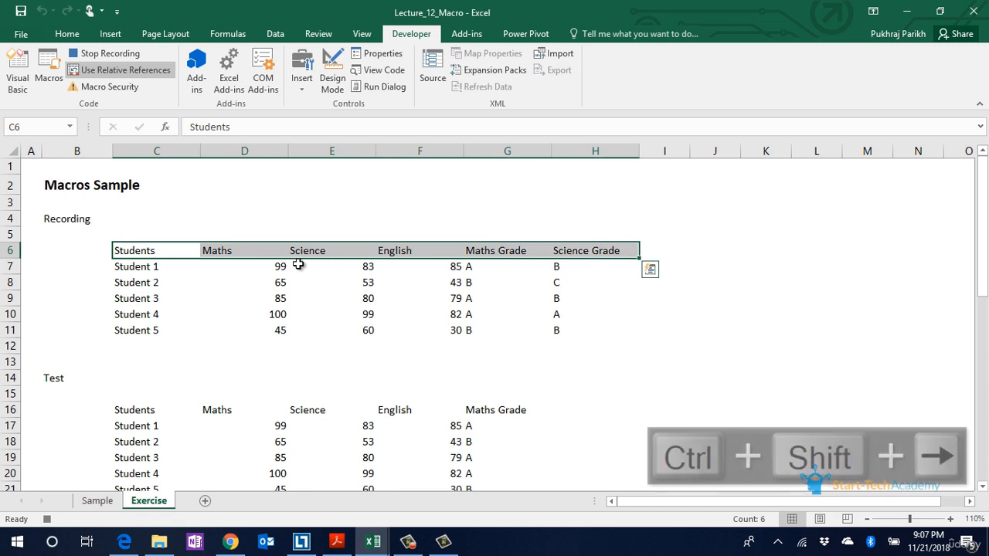
pyautogui.press('alt')
pyautogui.press('h')
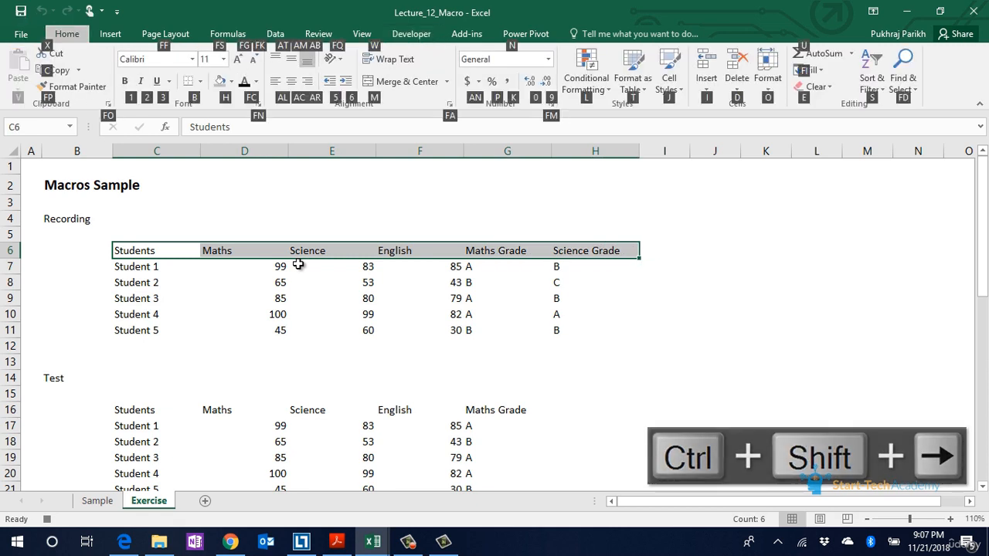
pyautogui.press('h')
pyautogui.press('b')
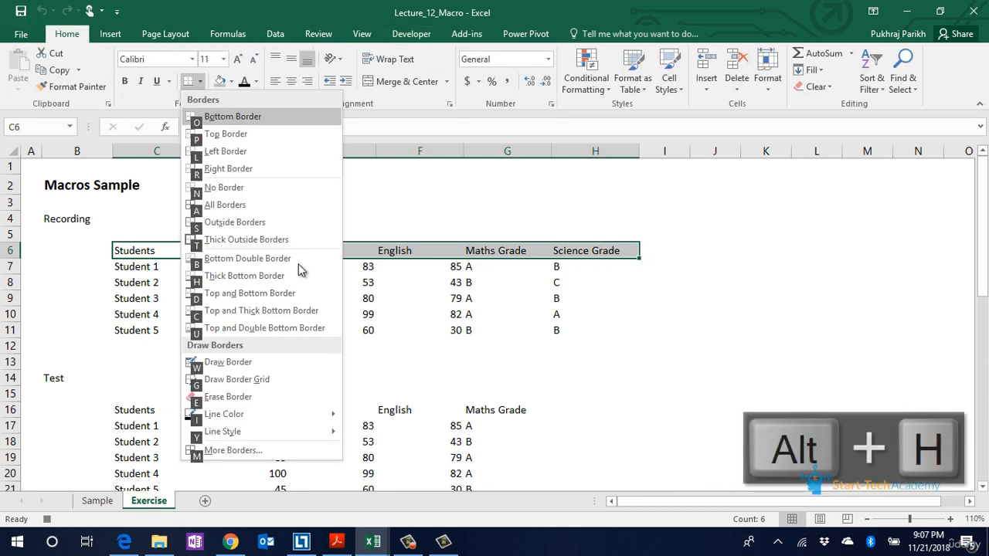
pyautogui.press('s')
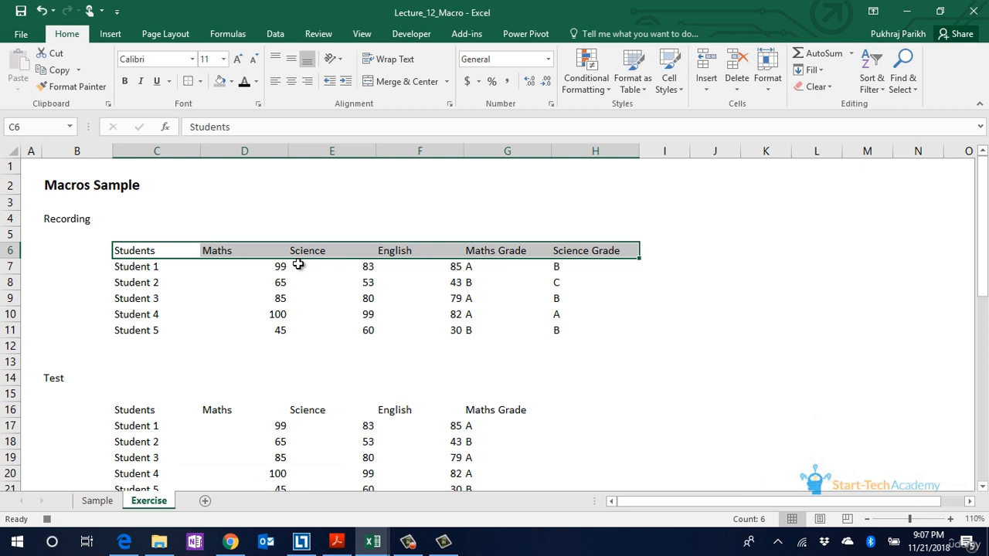
# Step: Make the header row C6:H6 bold and fill it with grey
pyautogui.click(124, 81)
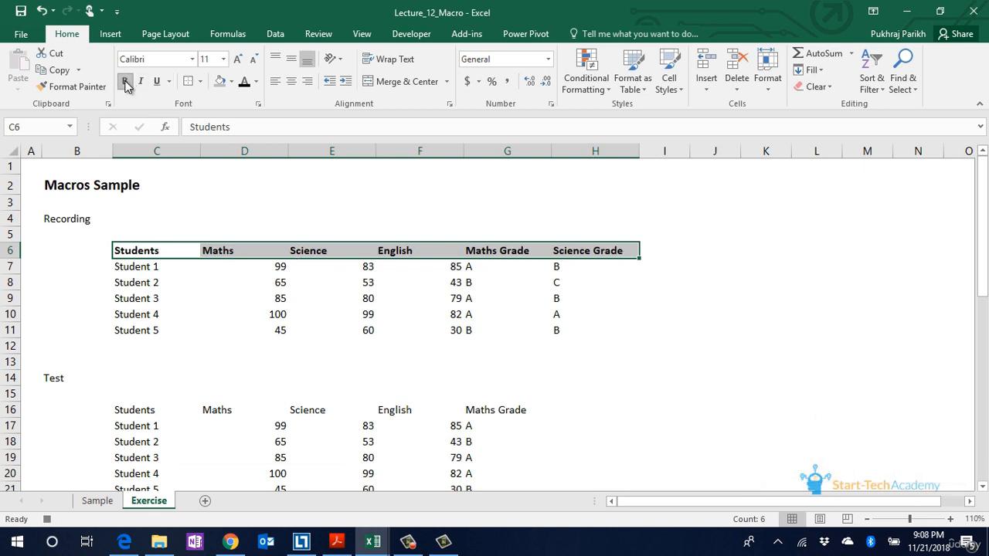
pyautogui.click(220, 81)
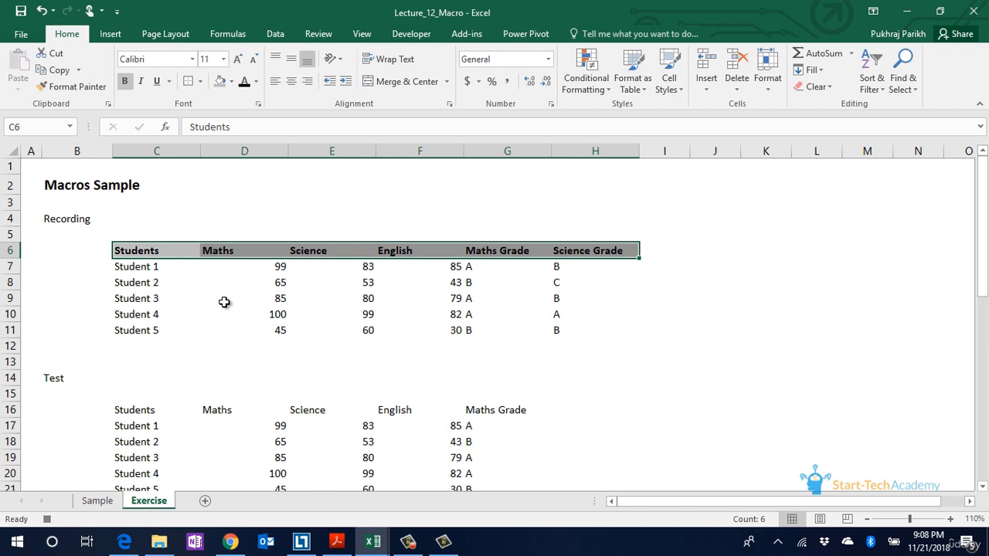
# Step: Give the Recording table's student rows, C7:H11, a thin solid outline in the detailed border settings
pyautogui.press('Down')
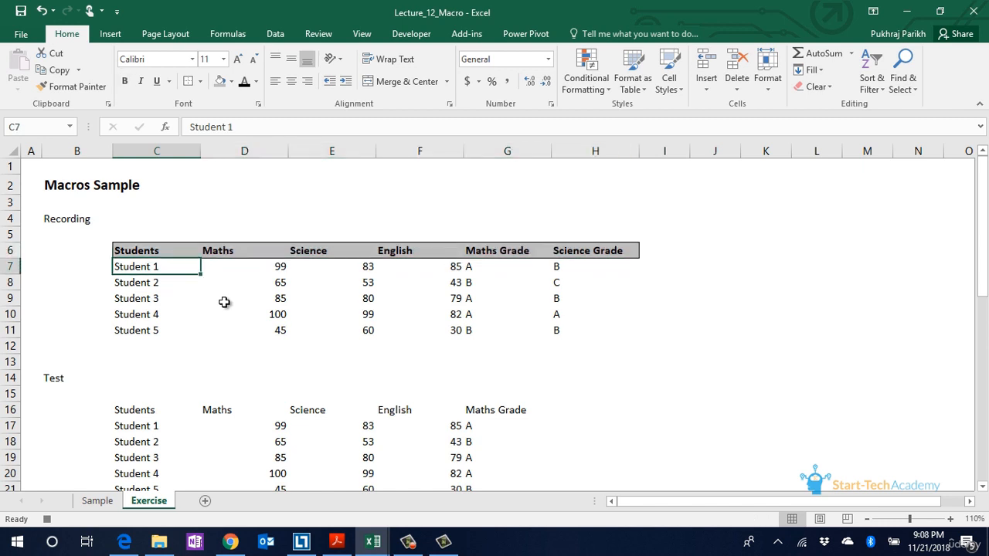
pyautogui.hotkey('ctrl', 'shift', 'Down')
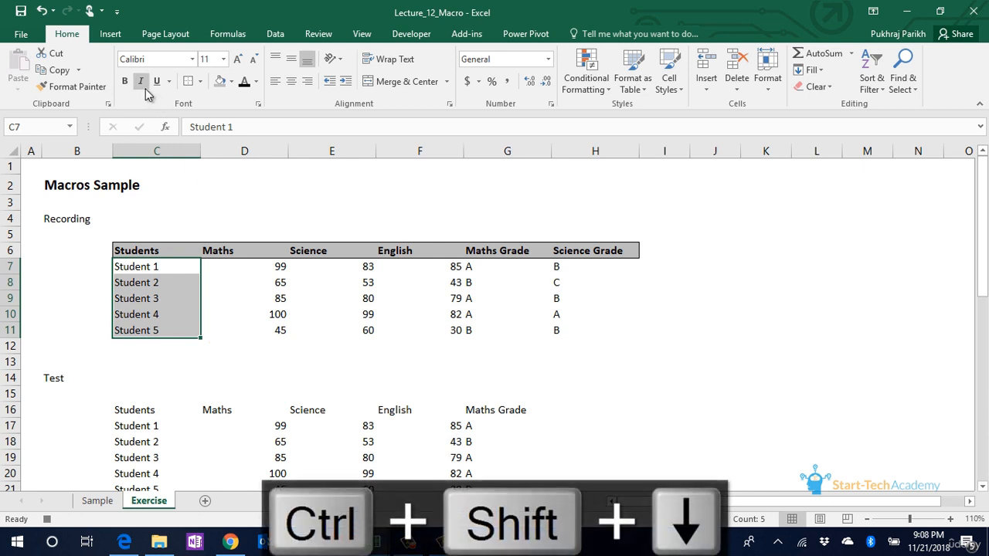
pyautogui.hotkey('ctrl', 'shift', 'Right')
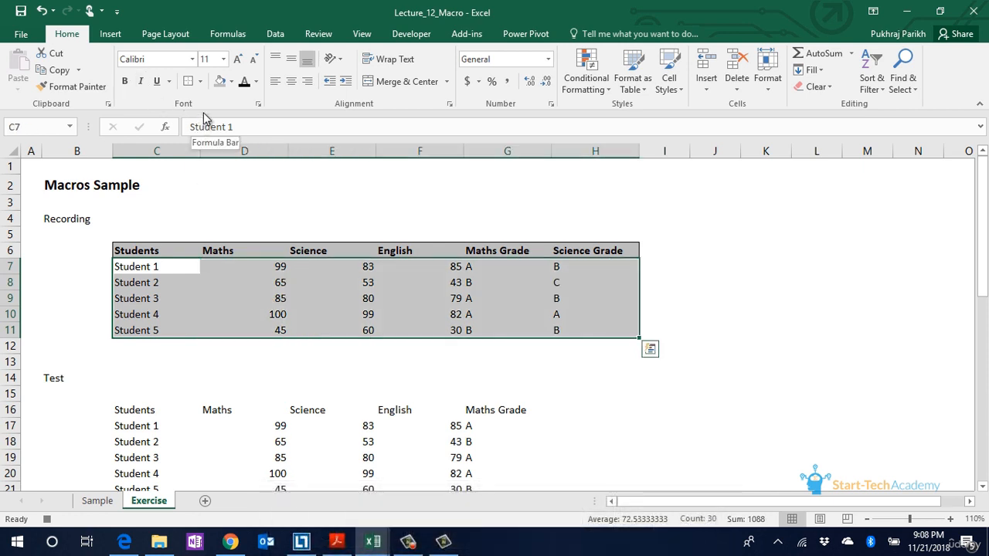
pyautogui.click(200, 82)
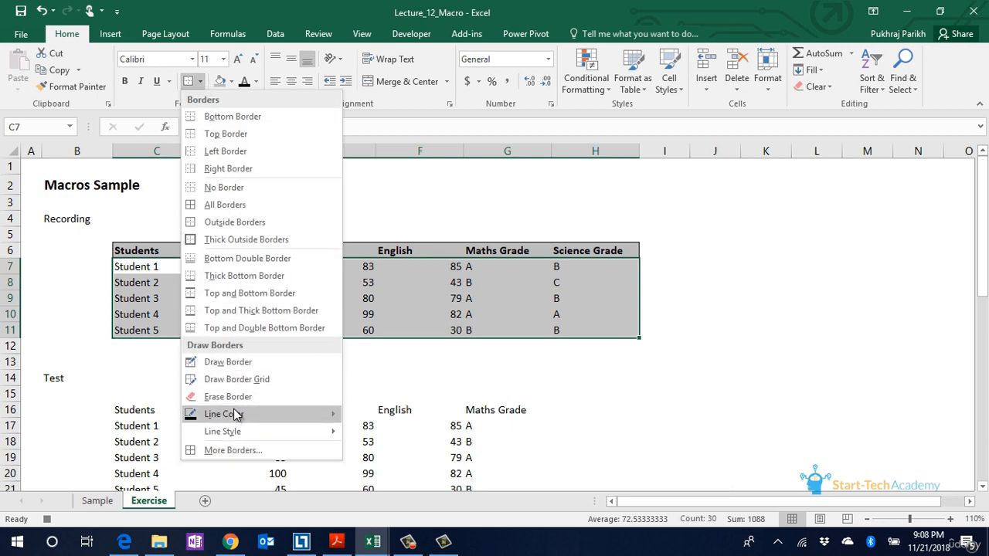
pyautogui.click(234, 452)
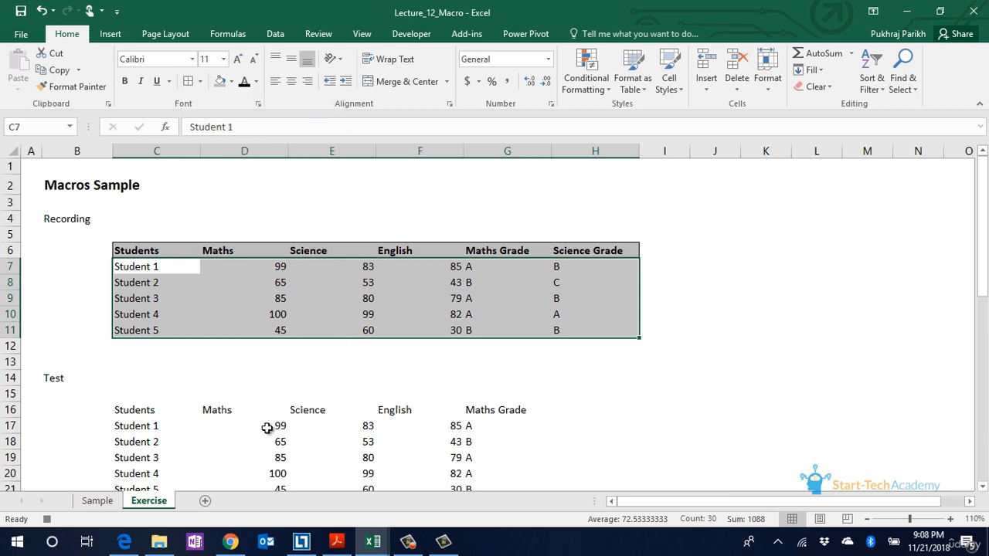
pyautogui.click(390, 246)
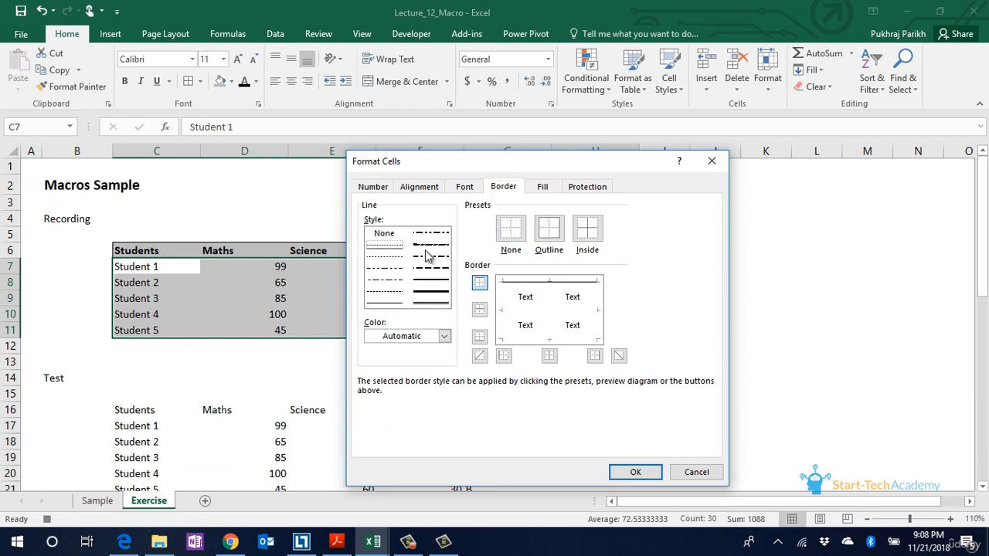
pyautogui.click(384, 303)
pyautogui.click(550, 234)
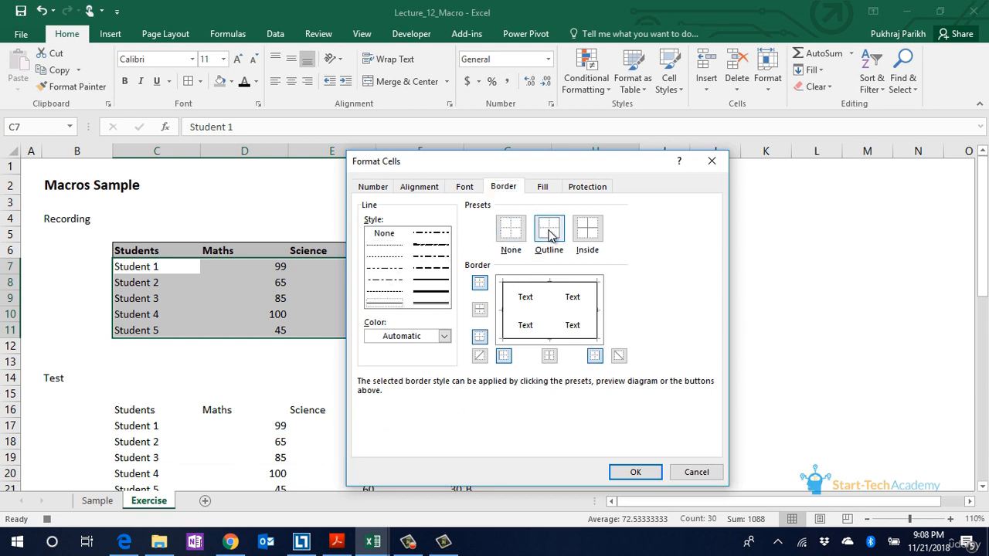
# Step: Add finely dotted horizontal and vertical inner borders to C7:H11 and apply the border settings
pyautogui.click(391, 245)
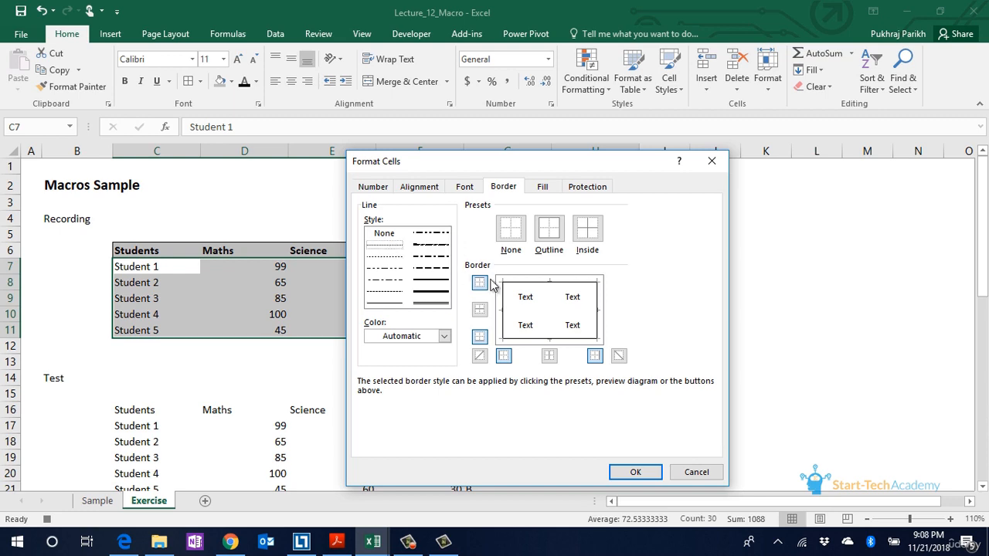
pyautogui.click(550, 309)
pyautogui.click(525, 312)
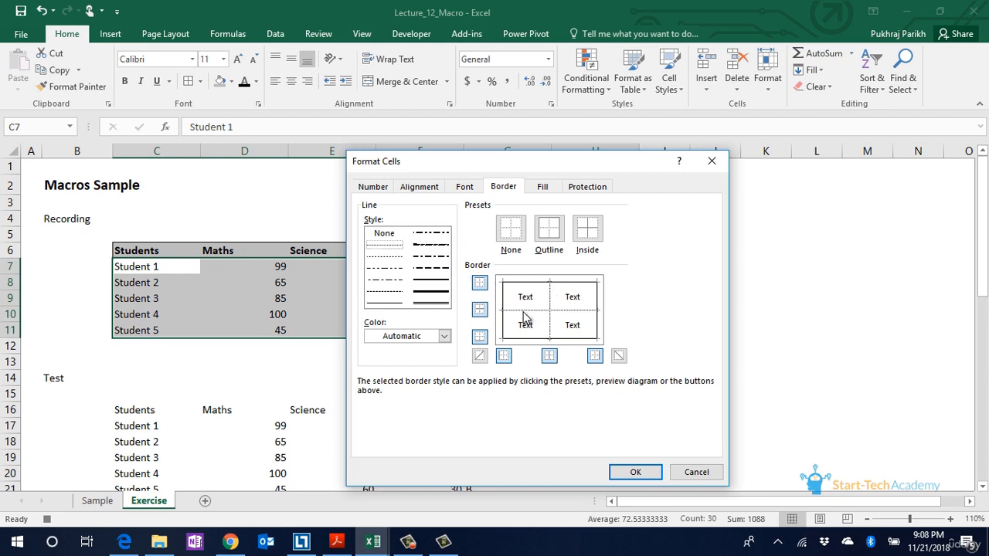
pyautogui.click(628, 469)
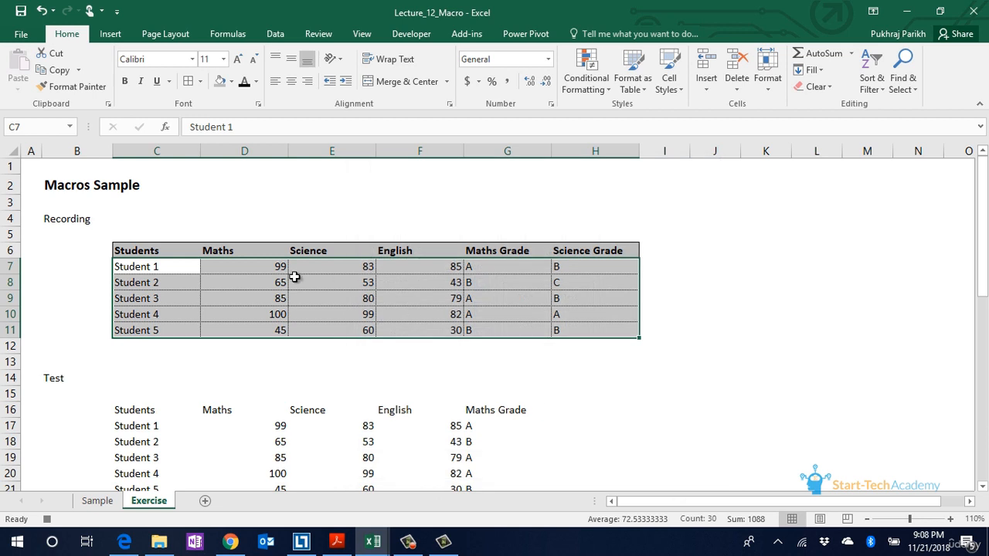
# Step: Italicize the student names in C7:C11 of the Recording table
pyautogui.press('Up')
pyautogui.press('Down')
pyautogui.hotkey('ctrl', 'shift', 'Down')
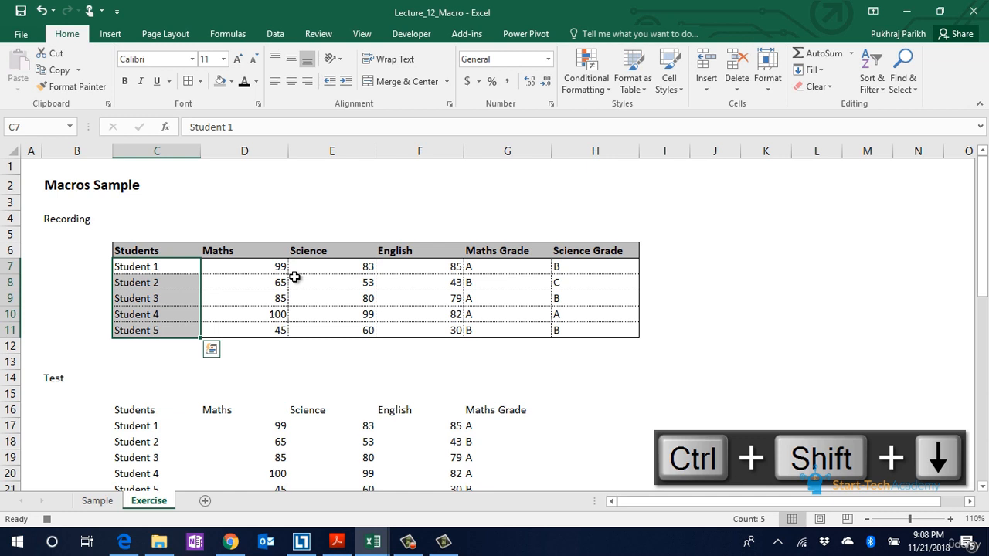
pyautogui.click(140, 82)
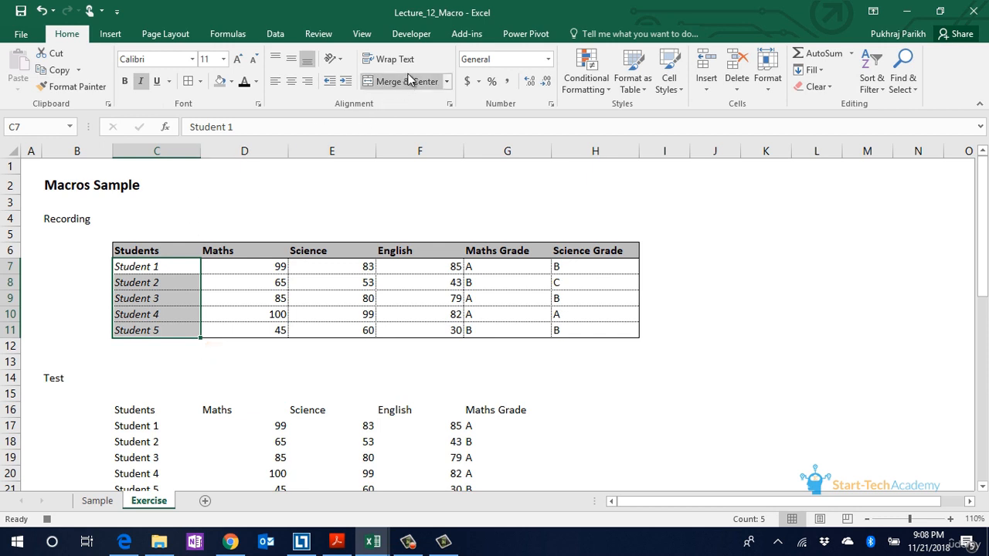
# Step: Stop recording the Exercise macro and select the empty cell D12 below the table
pyautogui.click(411, 34)
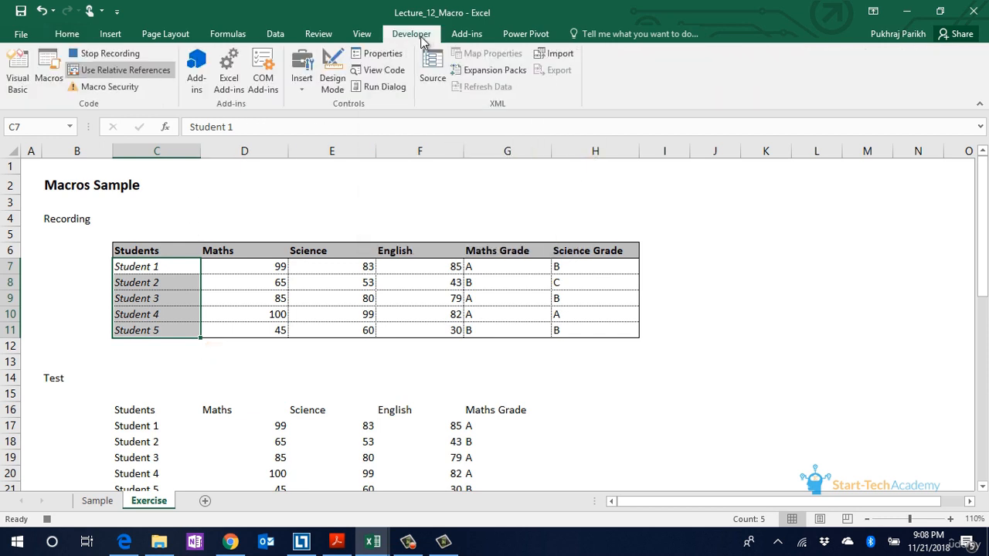
pyautogui.click(120, 70)
pyautogui.click(271, 348)
# Step: Run the Exercise macro with its shortcut on the Test table, starting from the Students header in C16, and deselect the table
pyautogui.scroll(-1, 275, 350)
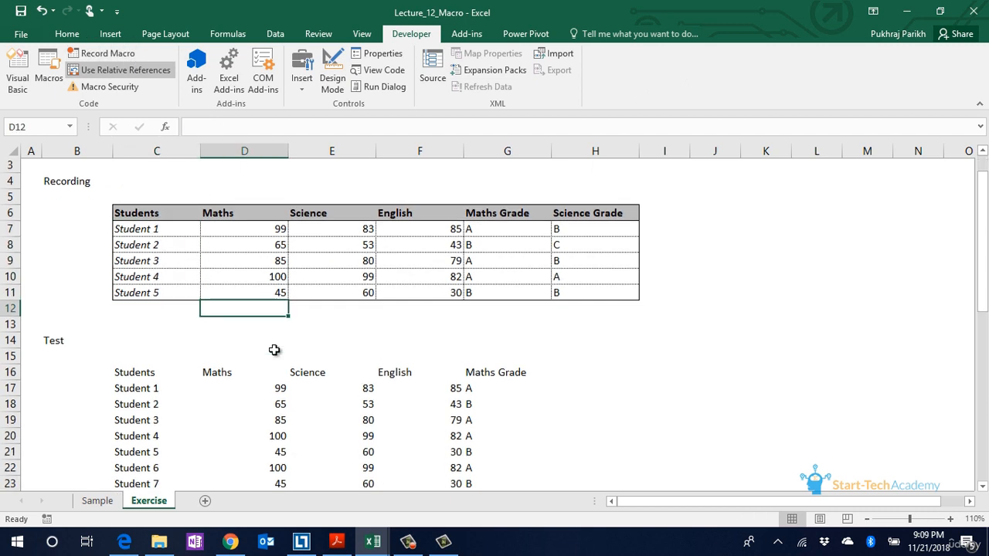
pyautogui.click(124, 358)
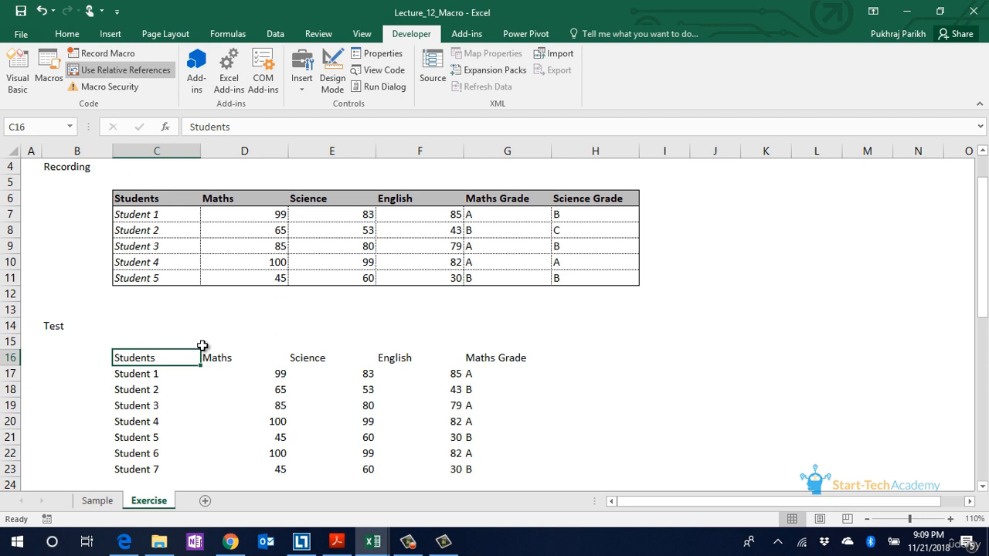
pyautogui.scroll(-3, 202, 345)
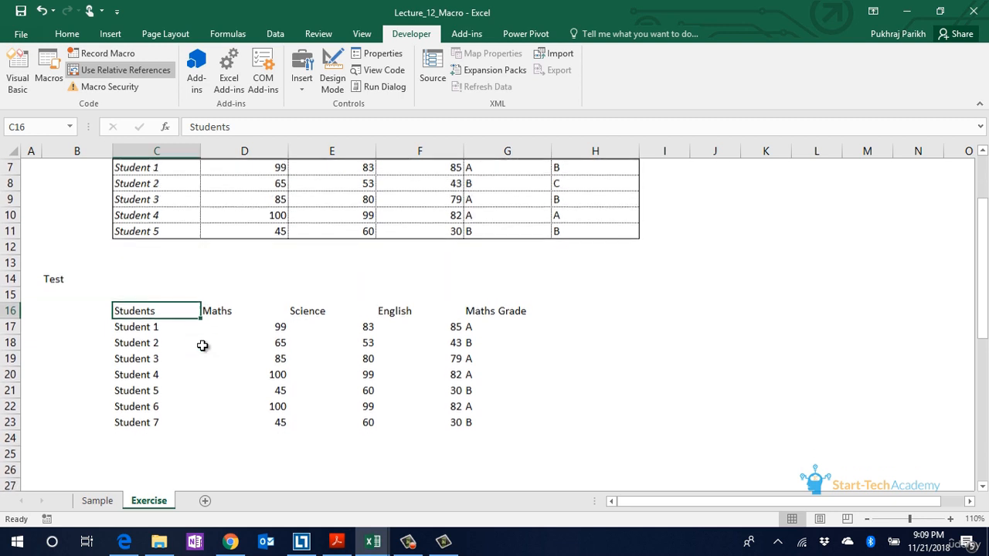
pyautogui.scroll(3, 202, 345)
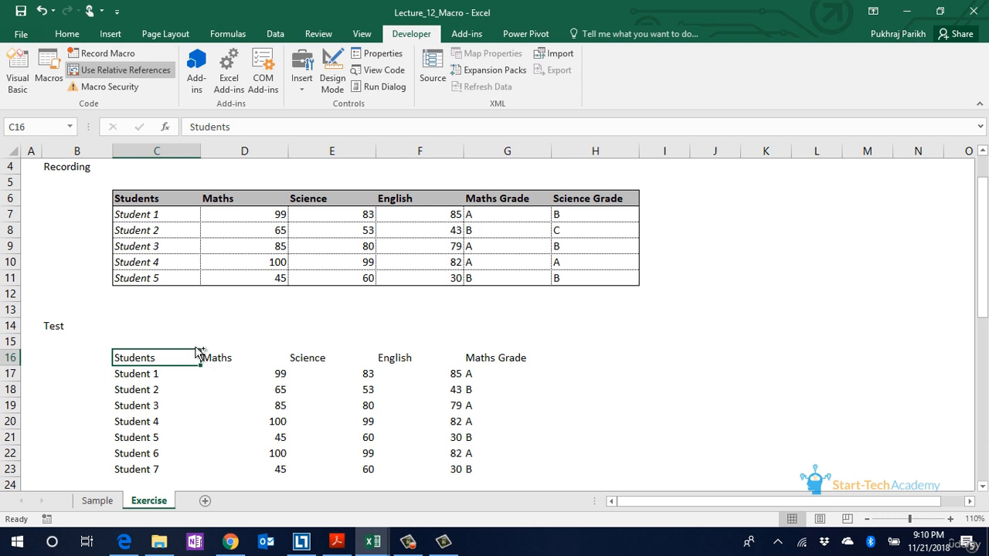
pyautogui.hotkey('ctrl', 'shift', 's')
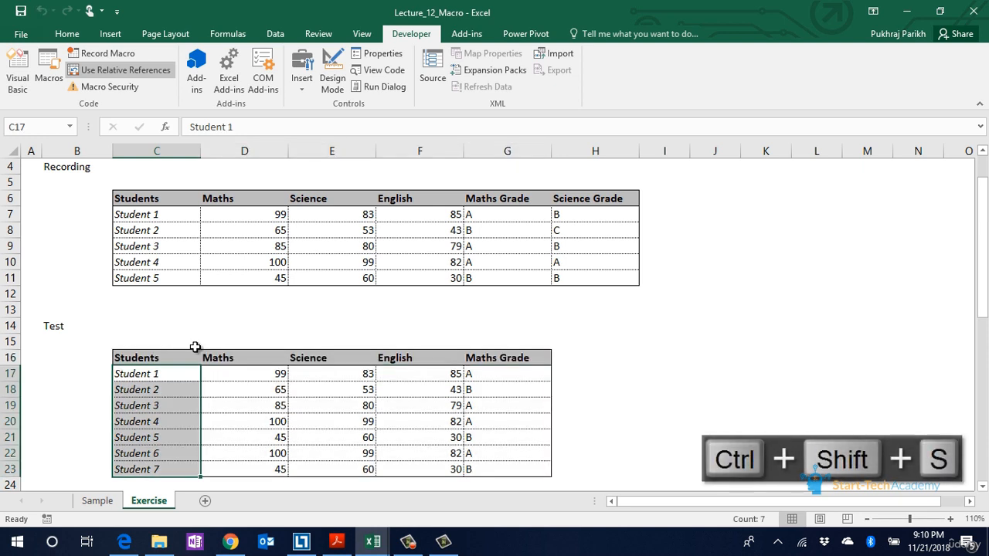
pyautogui.click(193, 344)
# Step: Insert a form control button beside the Button test table, spanning about H32 to J34, and assign the Exercise macro to it
pyautogui.scroll(-1, 178, 324)
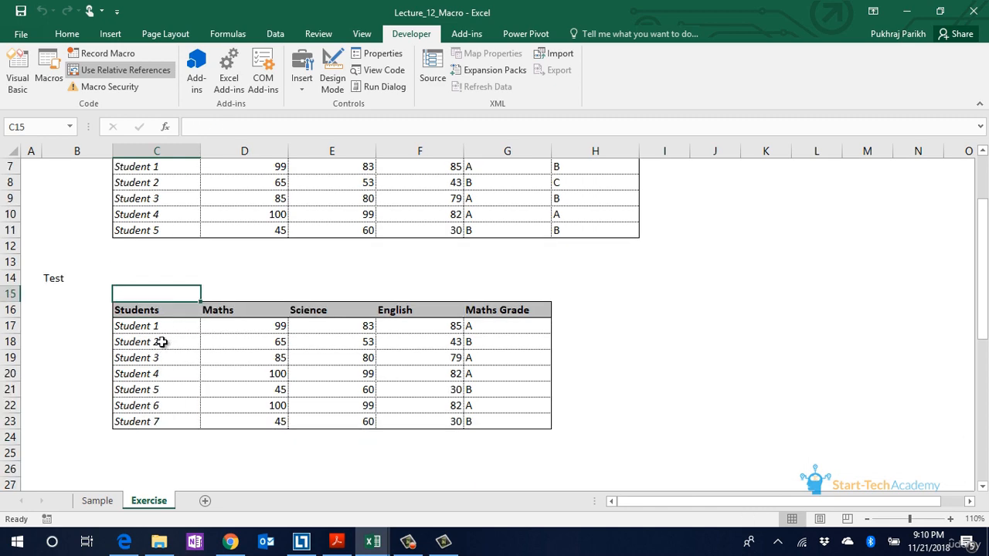
pyautogui.scroll(-2, 266, 287)
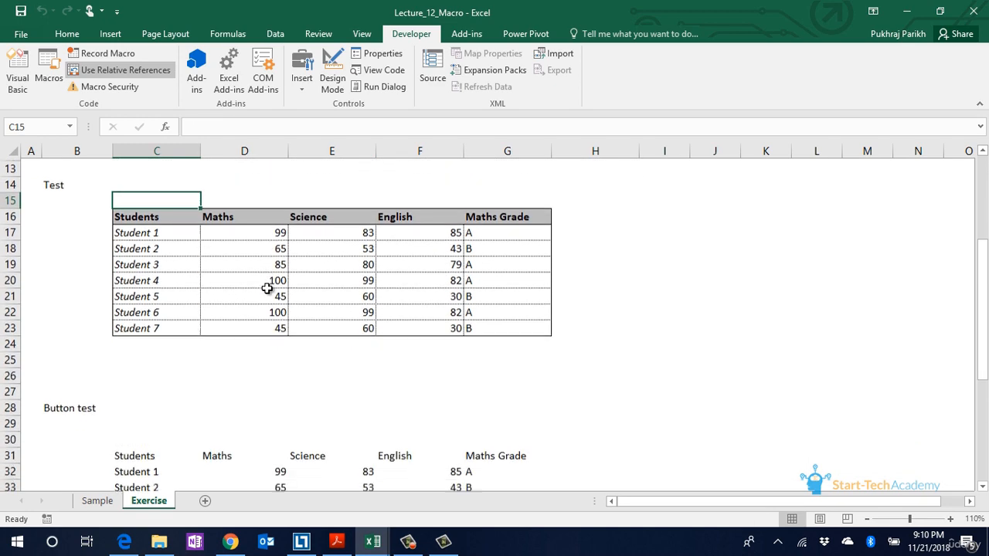
pyautogui.scroll(-1, 272, 284)
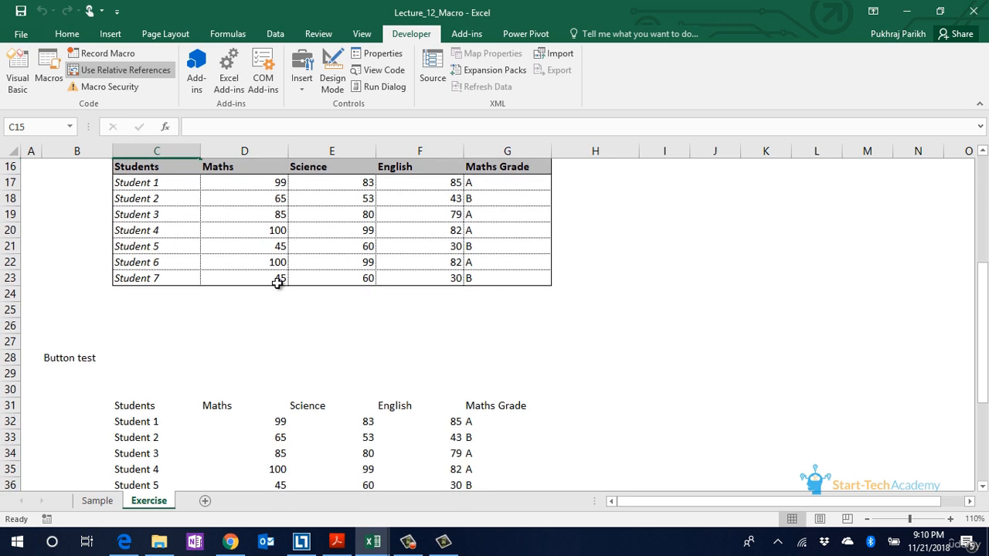
pyautogui.scroll(-2, 277, 284)
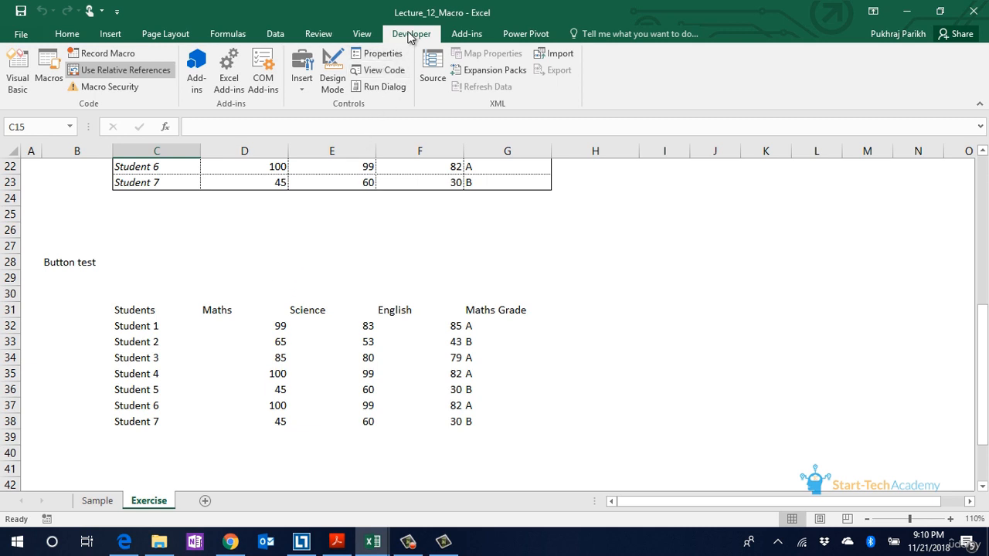
pyautogui.click(310, 80)
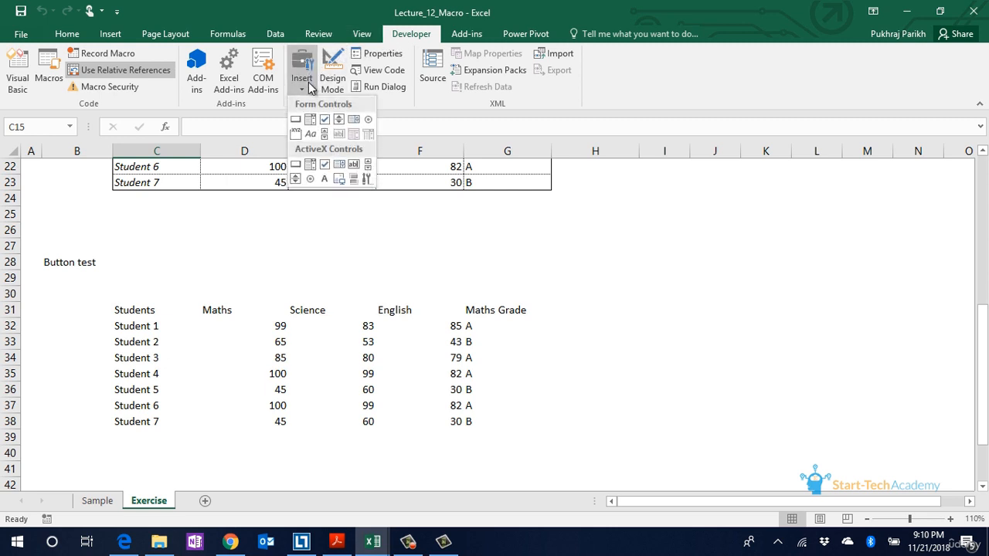
pyautogui.click(295, 120)
pyautogui.moveTo(608, 326); pyautogui.dragTo(745, 358)
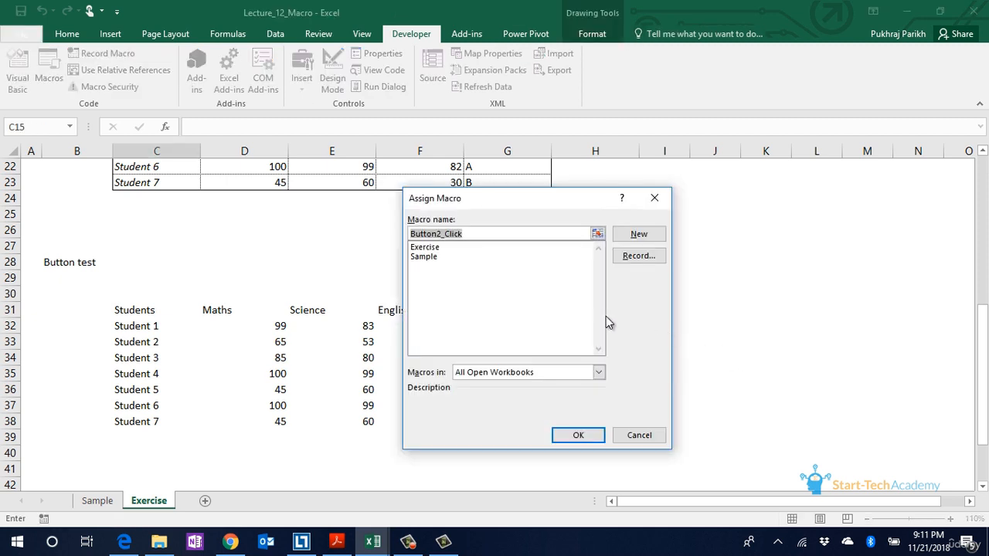
pyautogui.click(434, 247)
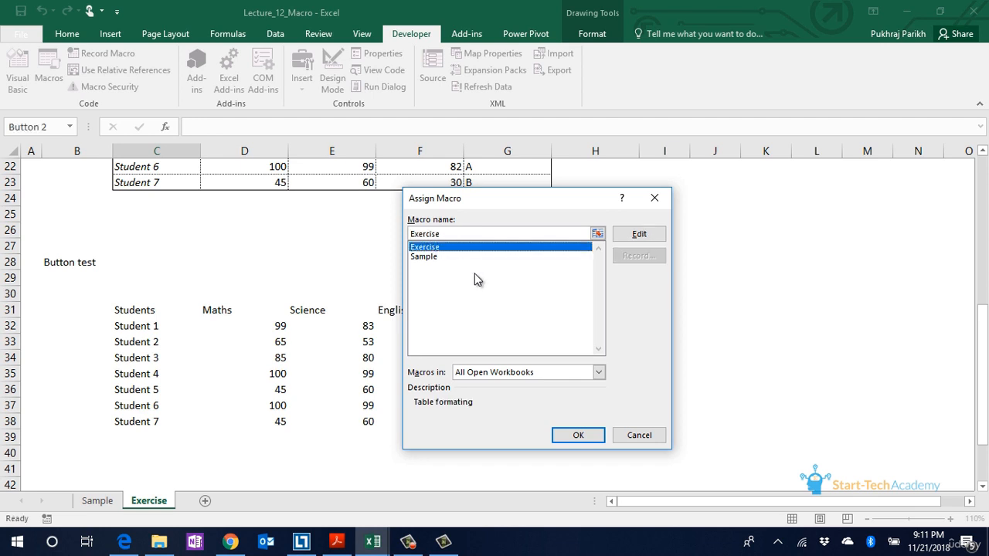
pyautogui.click(575, 435)
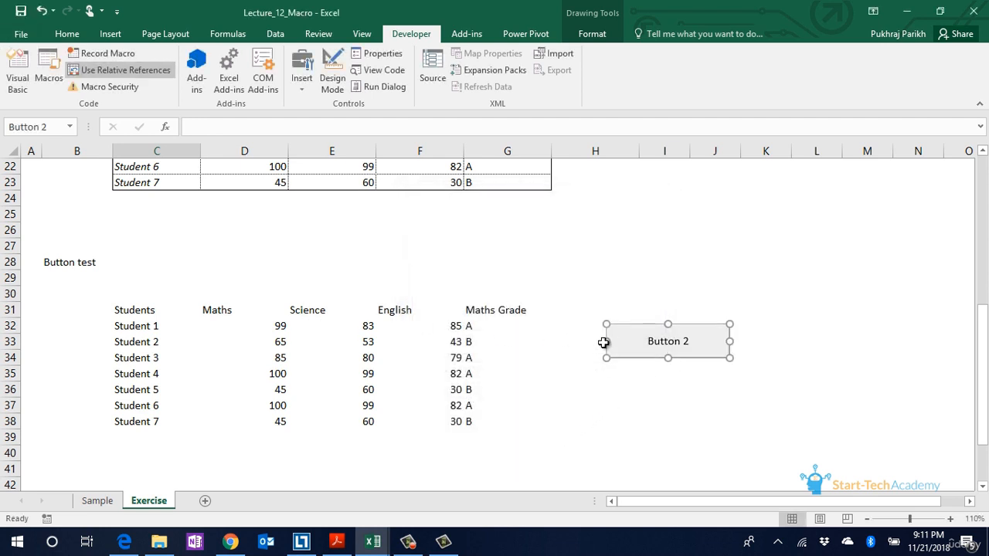
# Step: Change the new button's label to "Exercise Macro"
pyautogui.click(669, 344)
pyautogui.press('Delete')
pyautogui.press('Delete')
pyautogui.press('Delete')
pyautogui.press('Delete')
pyautogui.press('Delete')
pyautogui.press('Delete')
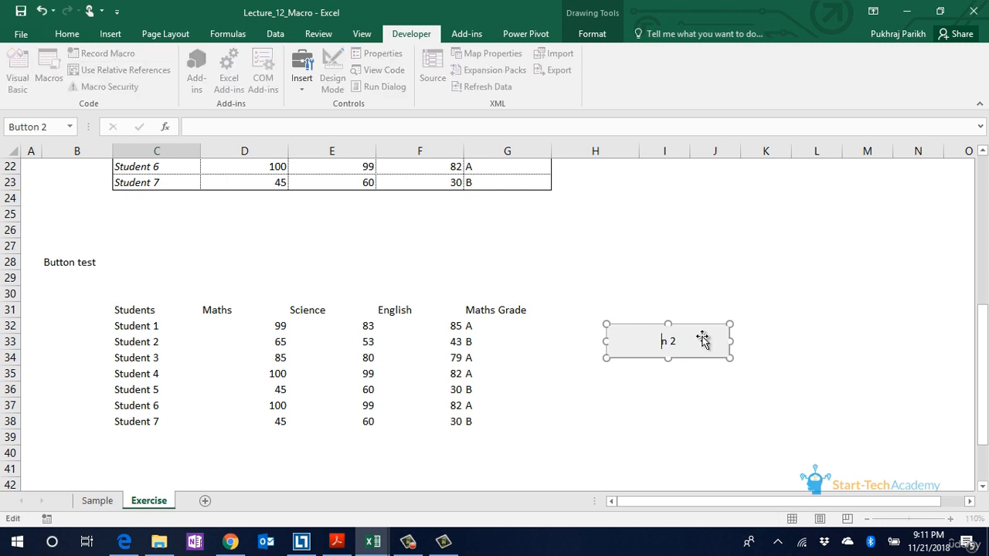
pyautogui.hotkey('shift', 'End')
pyautogui.press('Delete')
pyautogui.write('Excer')
pyautogui.press('BackSpace')
pyautogui.press('BackSpace')
pyautogui.press('BackSpace')
pyautogui.press('BackSpace')
pyautogui.write('xercise Macro')
pyautogui.click(593, 386)
# Step: Select the Students header in C31 of the Button test table and run the macro from the Exercise Macro button
pyautogui.click(133, 312)
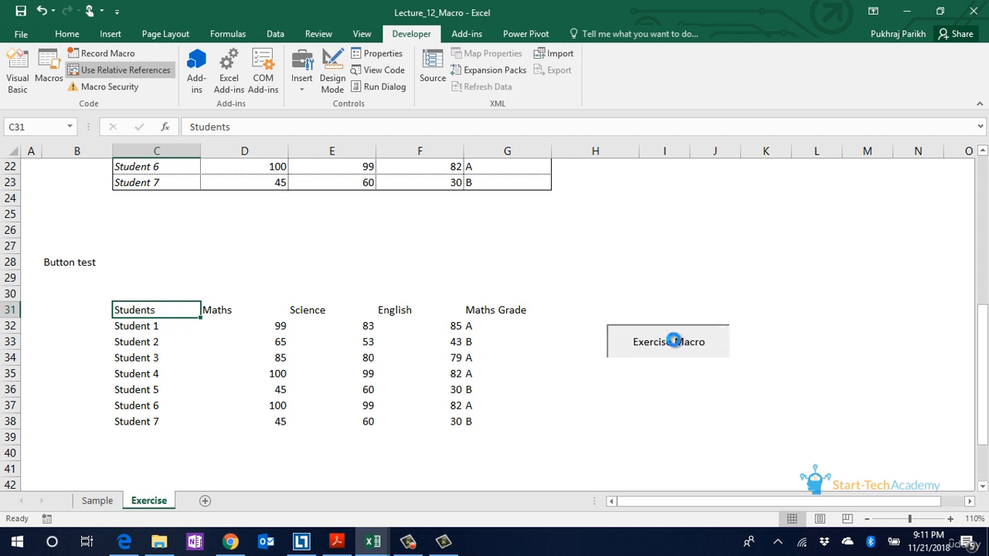
pyautogui.click(673, 345)
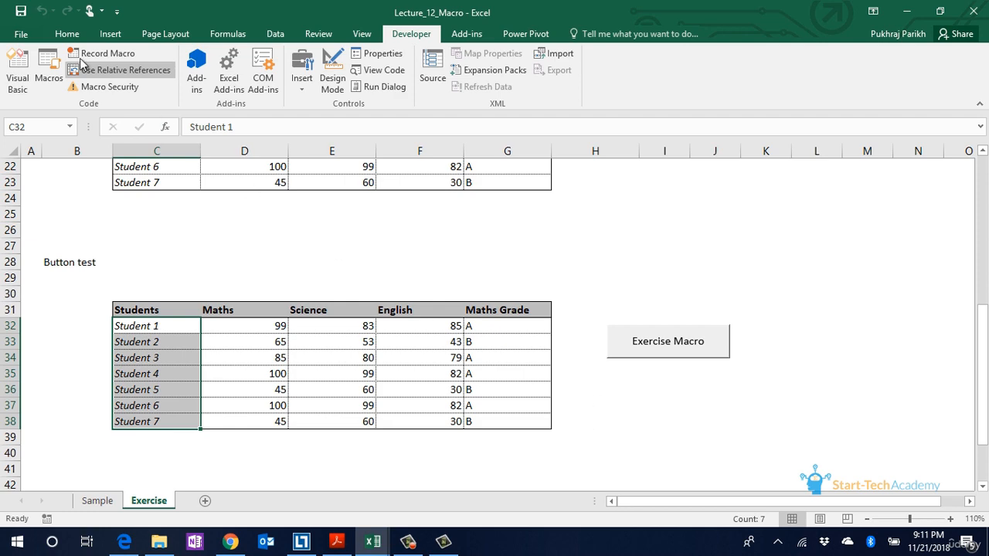
# Step: Start saving a copy of the workbook in the Raw folder, with Excel Macro-Enabled Workbook as the file type
pyautogui.click(25, 34)
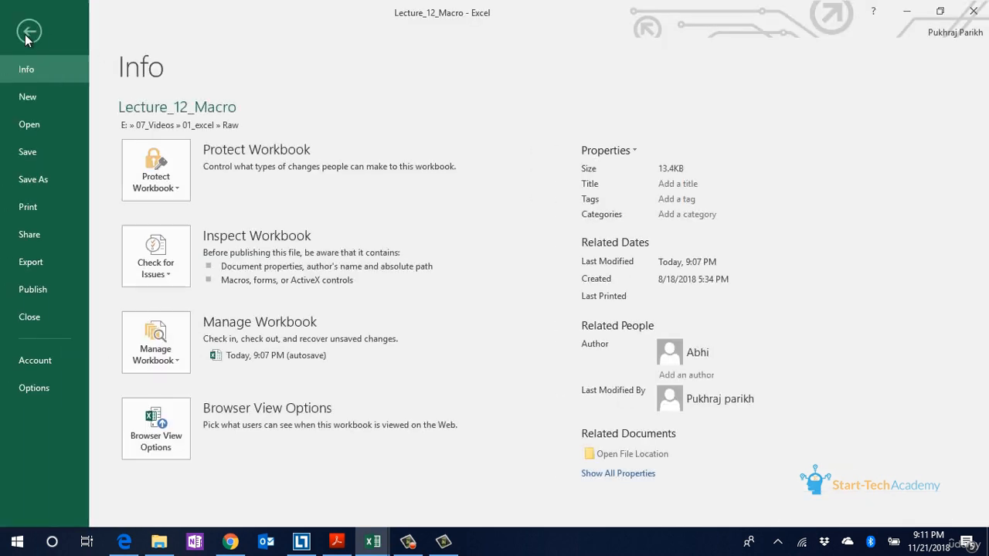
pyautogui.click(50, 178)
pyautogui.click(397, 142)
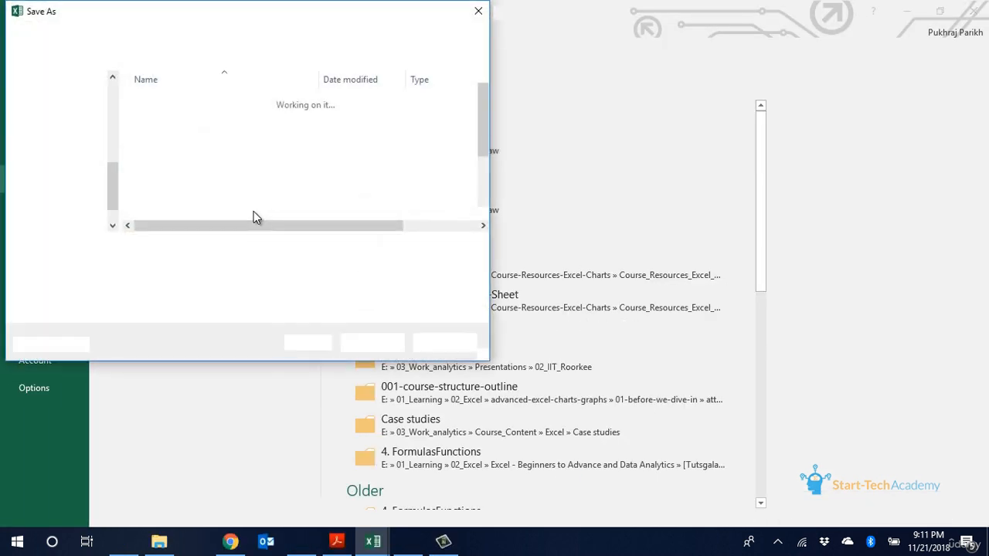
pyautogui.click(185, 268)
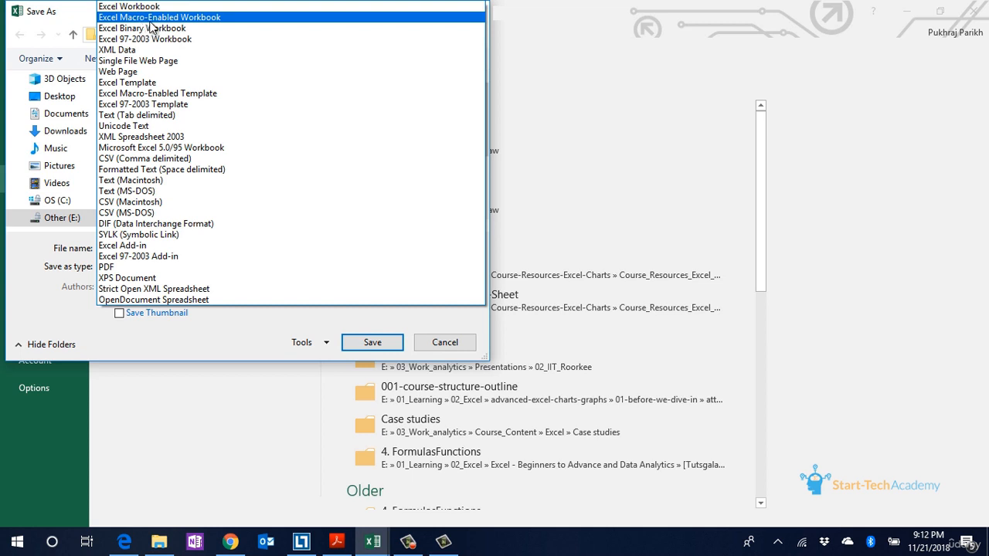
pyautogui.click(151, 18)
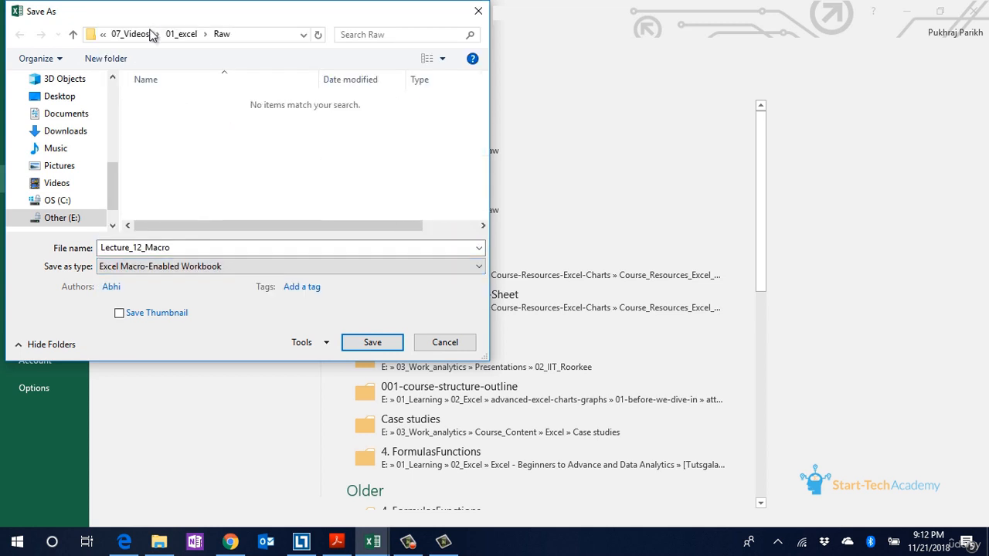
# Step: Try to save the workbook as Macro_55 with the plain Excel Workbook file type, declining to continue as a macro-free workbook
pyautogui.click(218, 273)
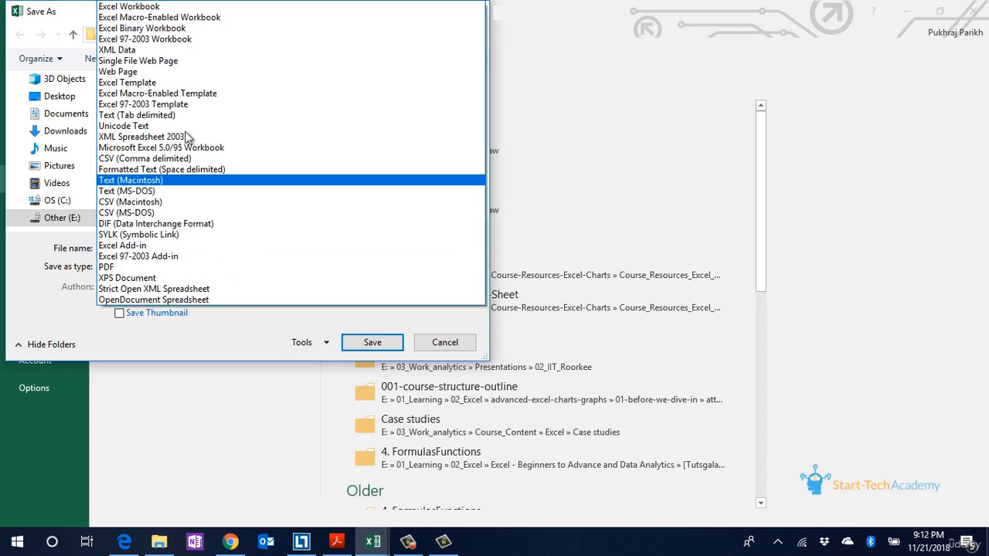
pyautogui.click(161, 7)
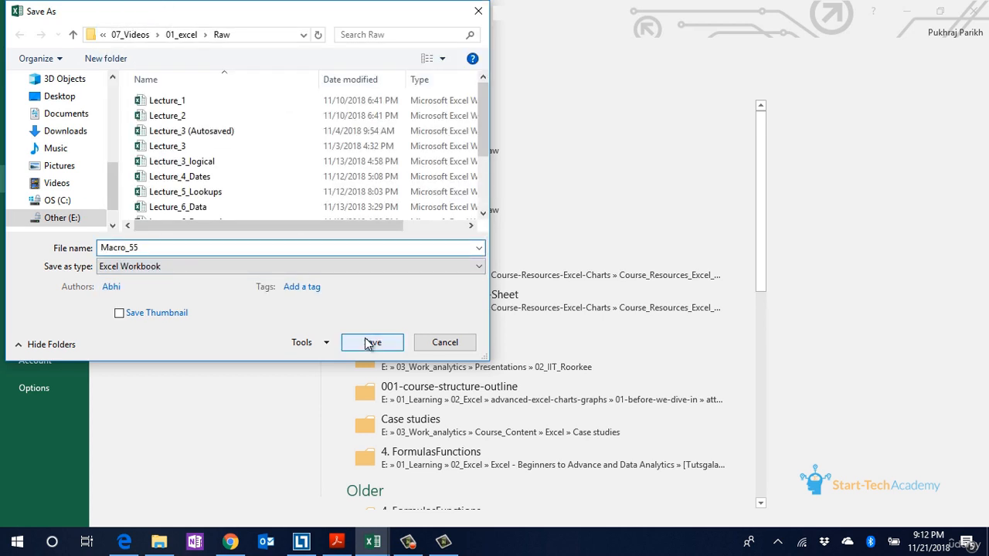
pyautogui.click(369, 343)
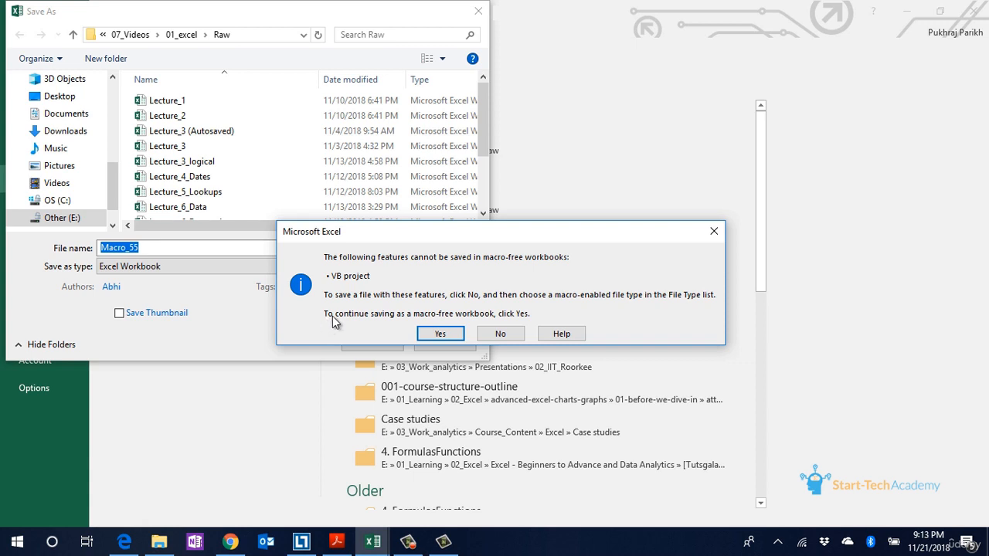
pyautogui.click(501, 333)
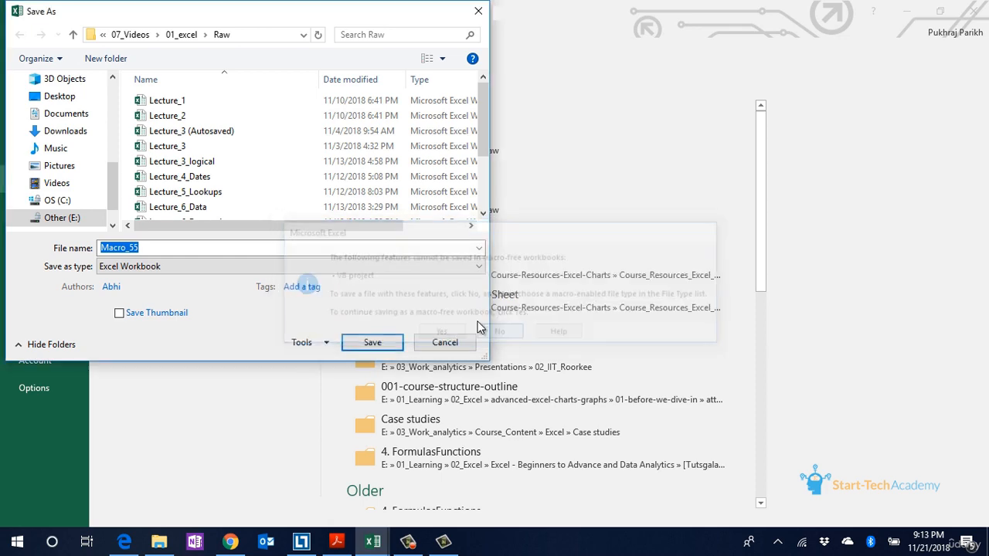
# Step: Set the file type to Excel Macro-Enabled Workbook and save Macro_55 in the Raw folder
pyautogui.click(371, 266)
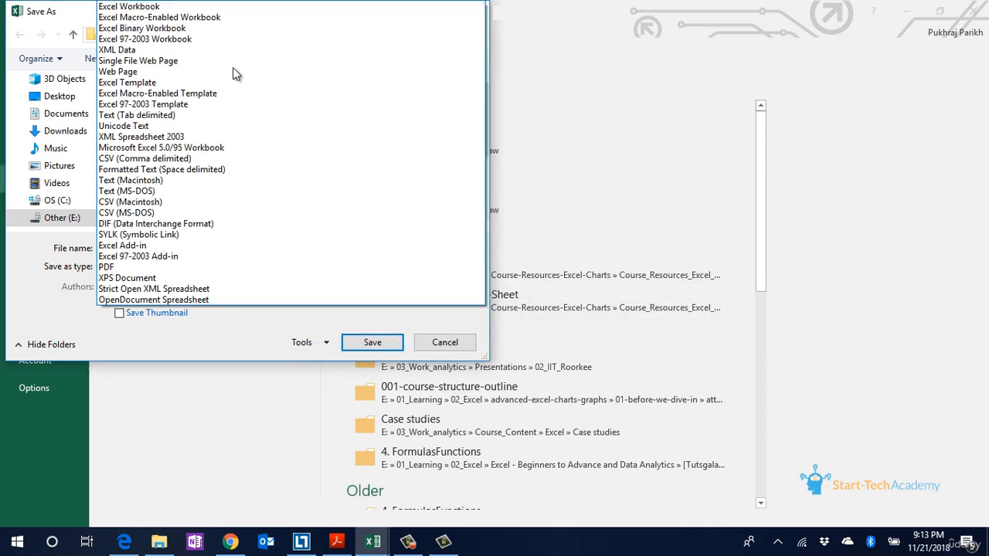
pyautogui.click(274, 17)
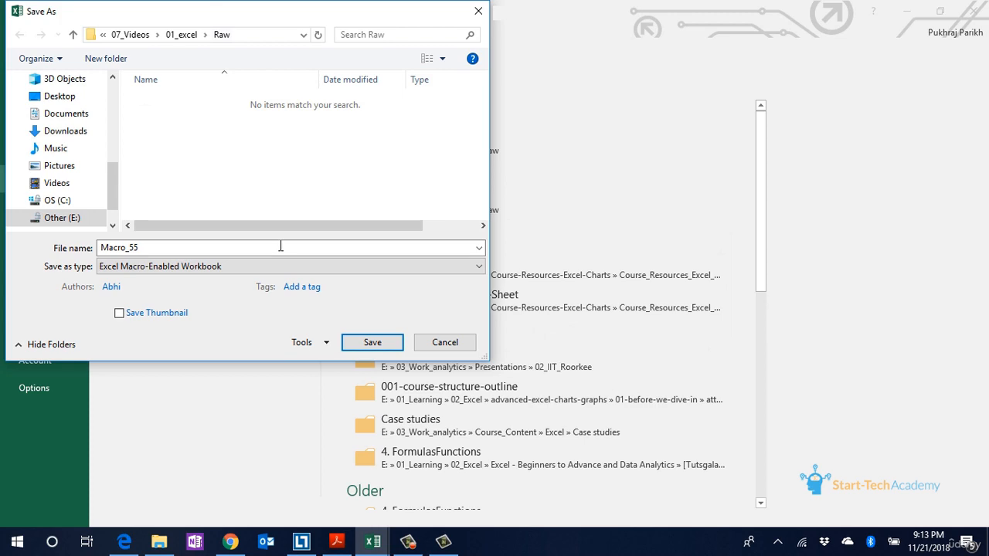
pyautogui.click(371, 342)
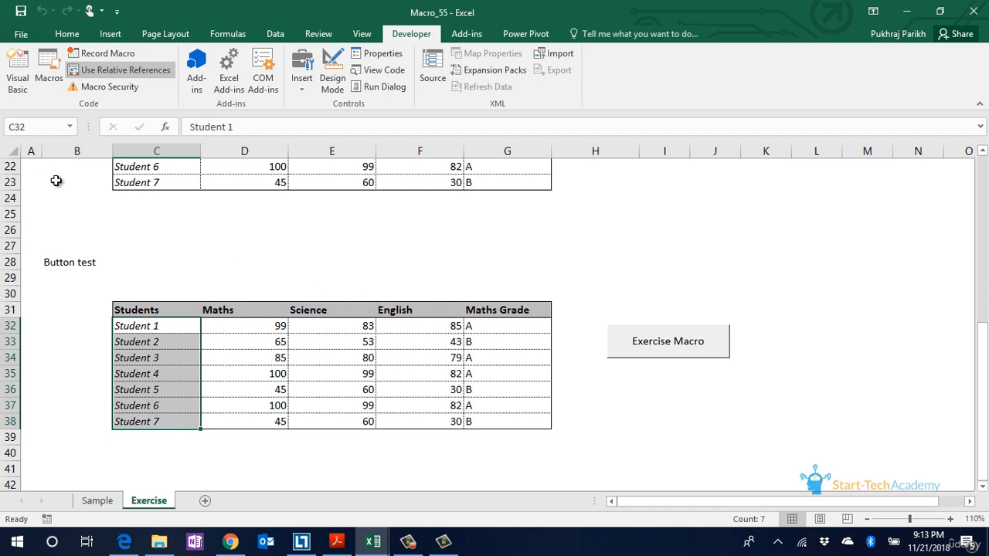
# Step: Open the code of Module1 from the Macro_55.xlsm project in the Visual Basic editor and maximize its code window
pyautogui.click(10, 74)
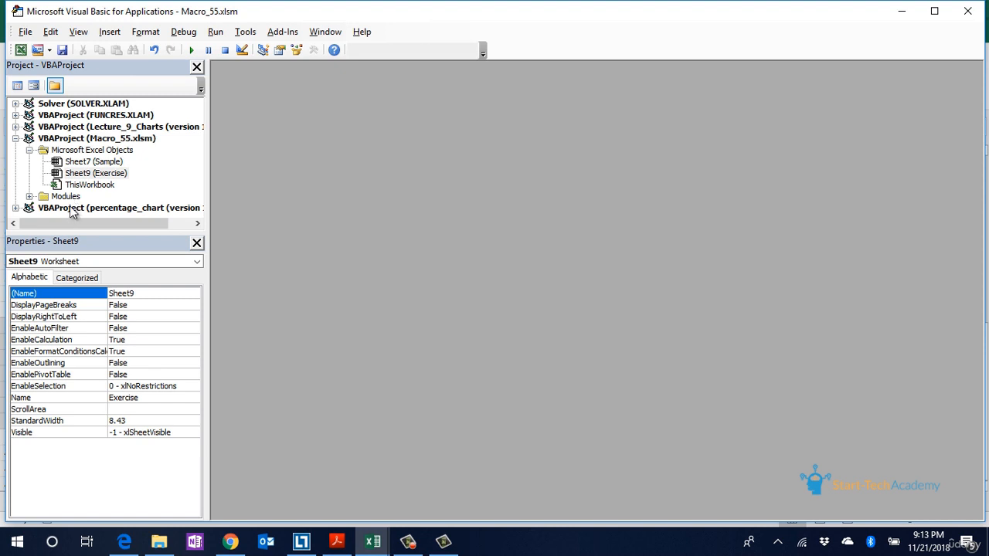
pyautogui.click(66, 197)
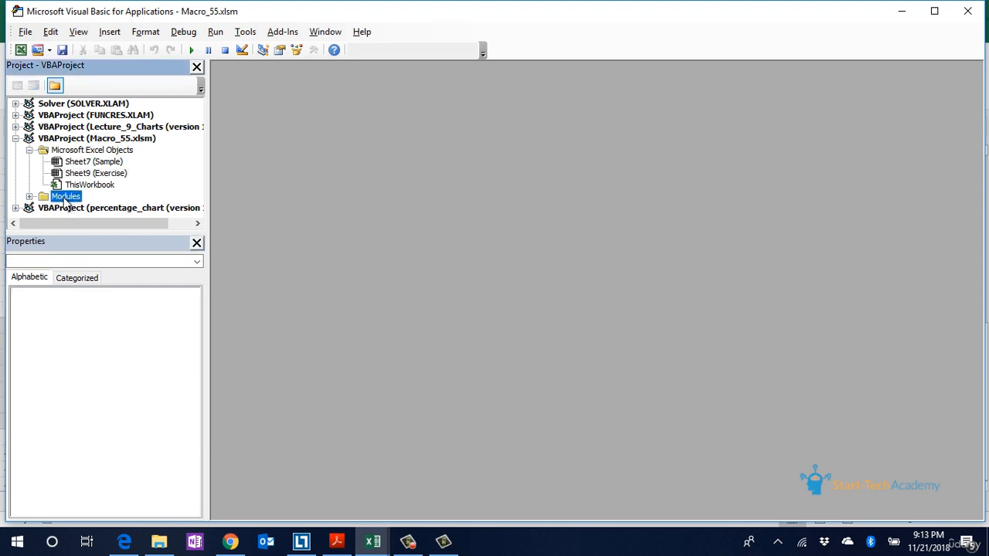
pyautogui.doubleClick(66, 197)
pyautogui.click(73, 208)
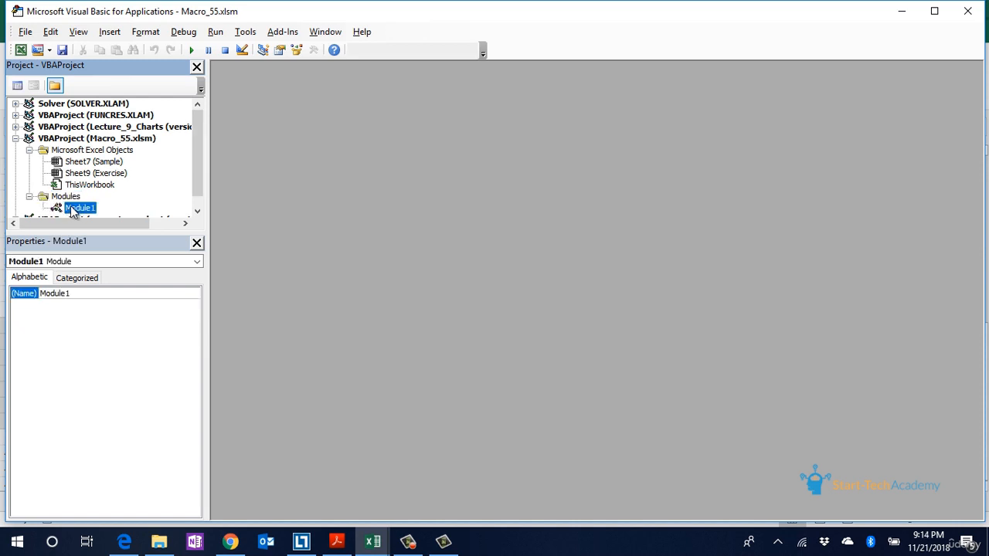
pyautogui.doubleClick(73, 209)
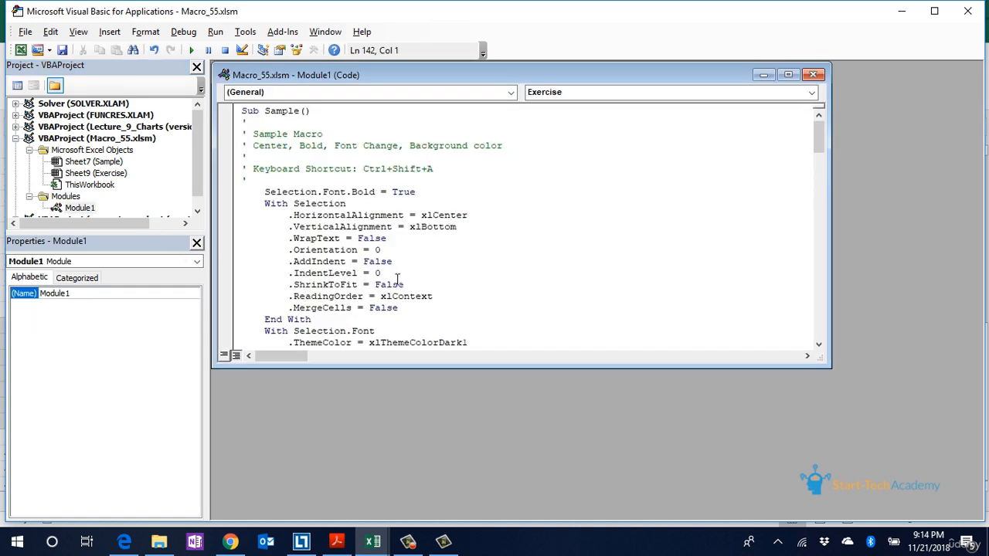
pyautogui.click(788, 74)
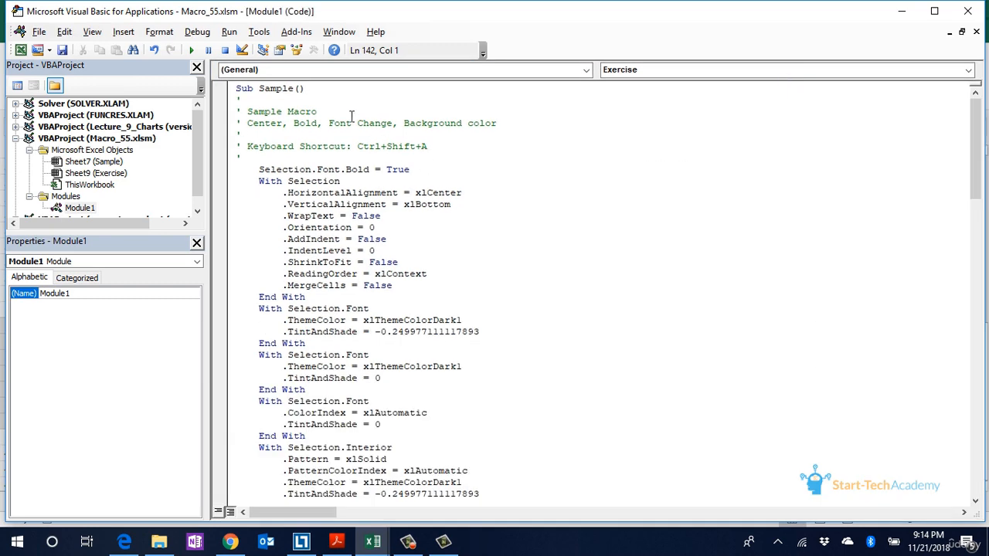
# Step: Locate the Sample and Exercise procedures in the Module1 code and highlight their names
pyautogui.moveTo(247, 89); pyautogui.dragTo(299, 96)
pyautogui.click(299, 96)
pyautogui.scroll(-10, 330, 129)
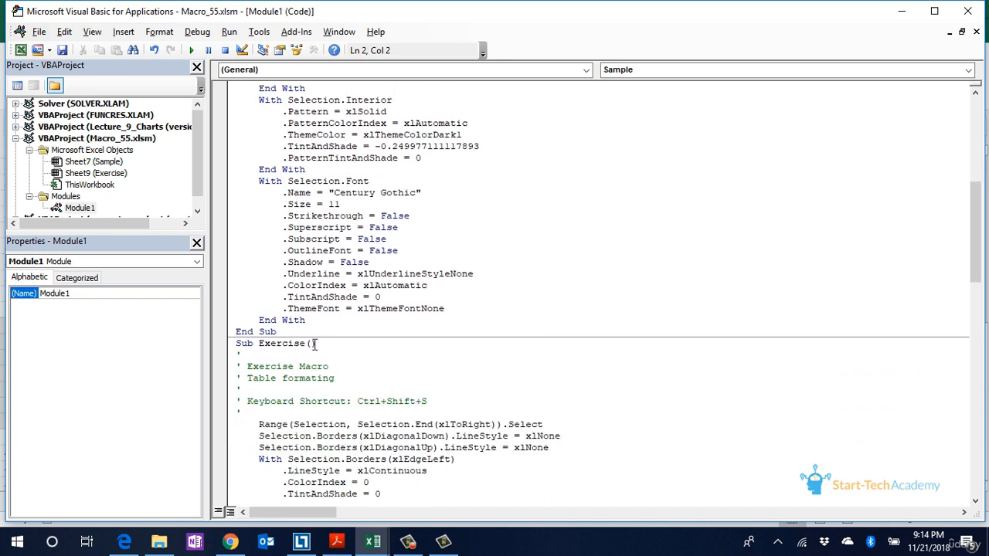
pyautogui.moveTo(315, 344); pyautogui.dragTo(260, 346)
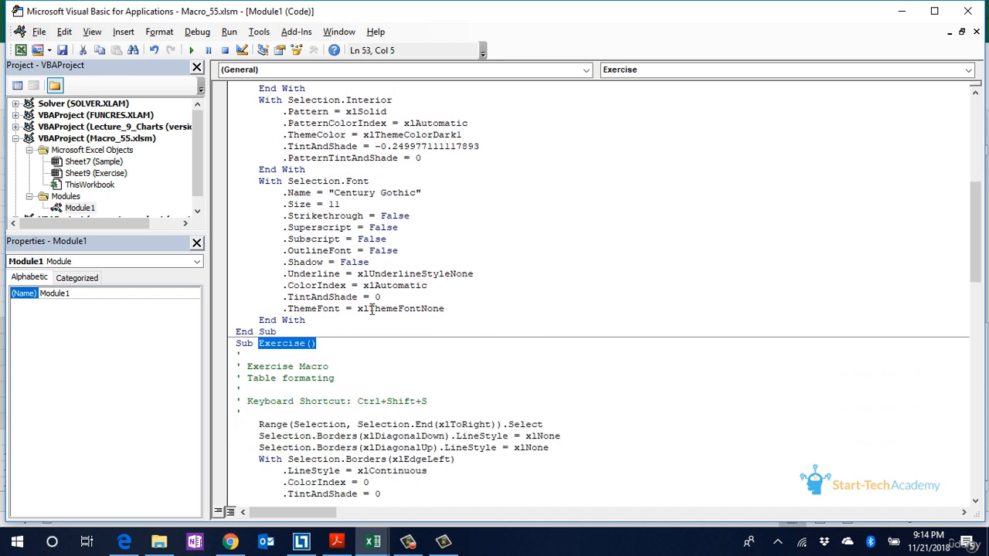
# Step: Examine the Exercise macro's code, from its description and shortcut through the selection, border and fill statements
pyautogui.scroll(-3, 372, 308)
pyautogui.scroll(-3, 372, 308)
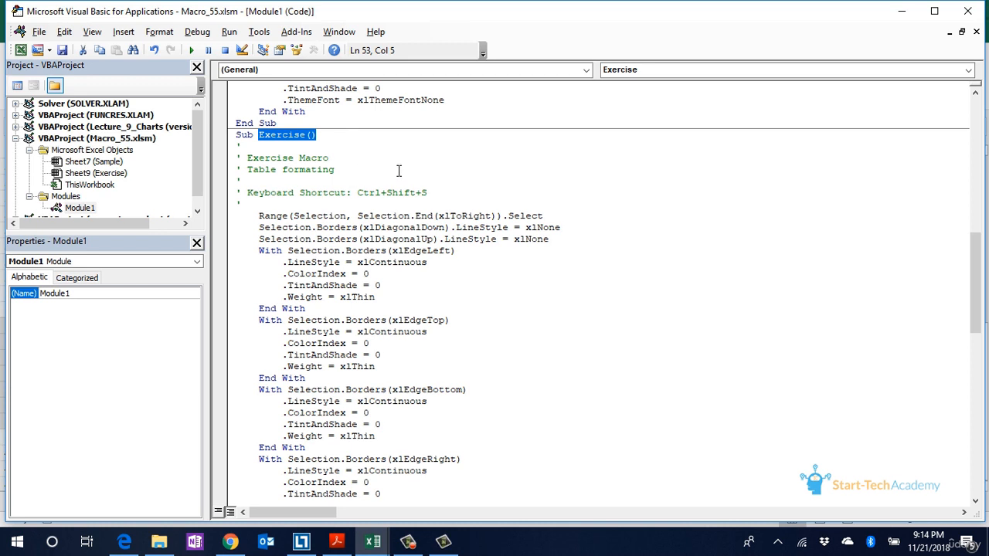
pyautogui.scroll(-2, 399, 171)
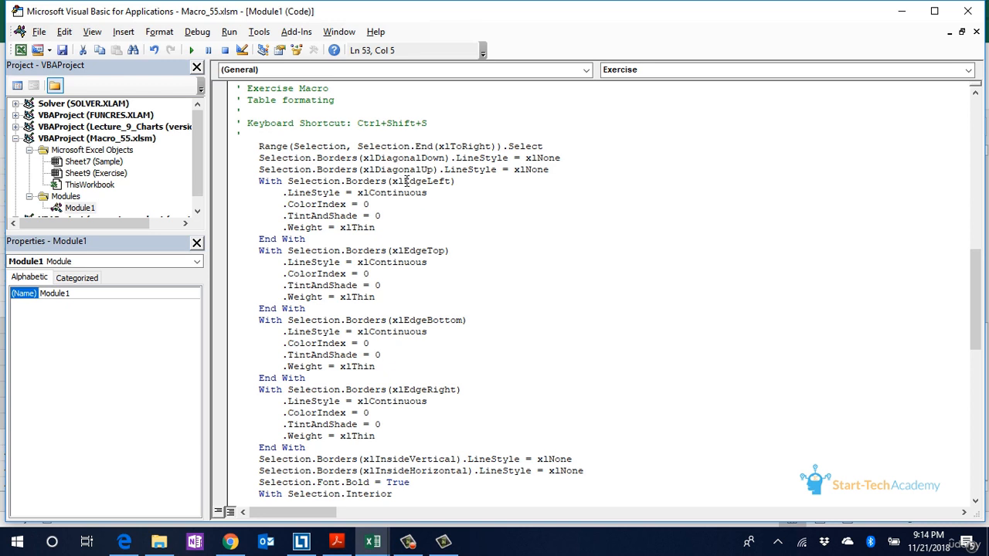
pyautogui.moveTo(354, 138); pyautogui.dragTo(470, 146)
pyautogui.click(476, 146)
pyautogui.click(436, 194)
pyautogui.scroll(-1, 434, 194)
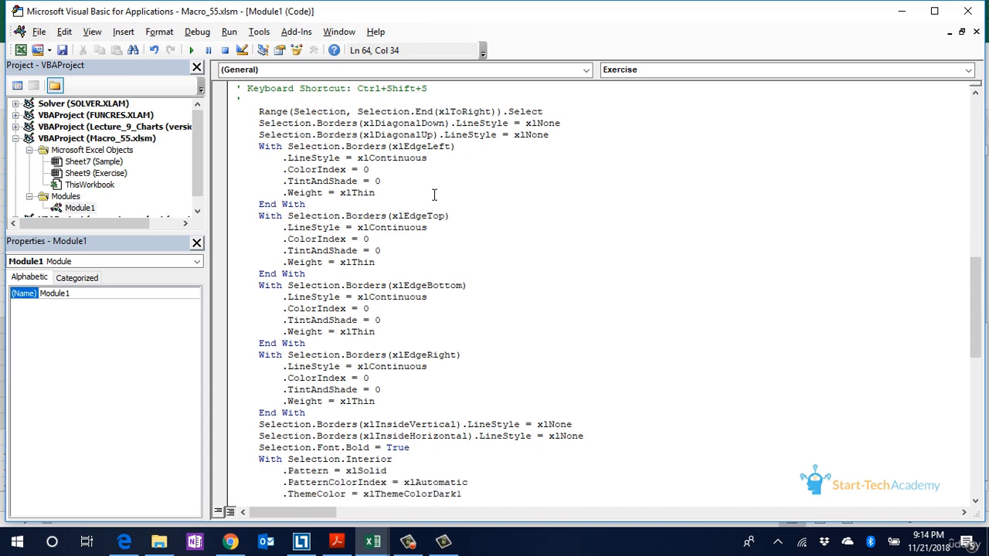
pyautogui.scroll(-8, 434, 195)
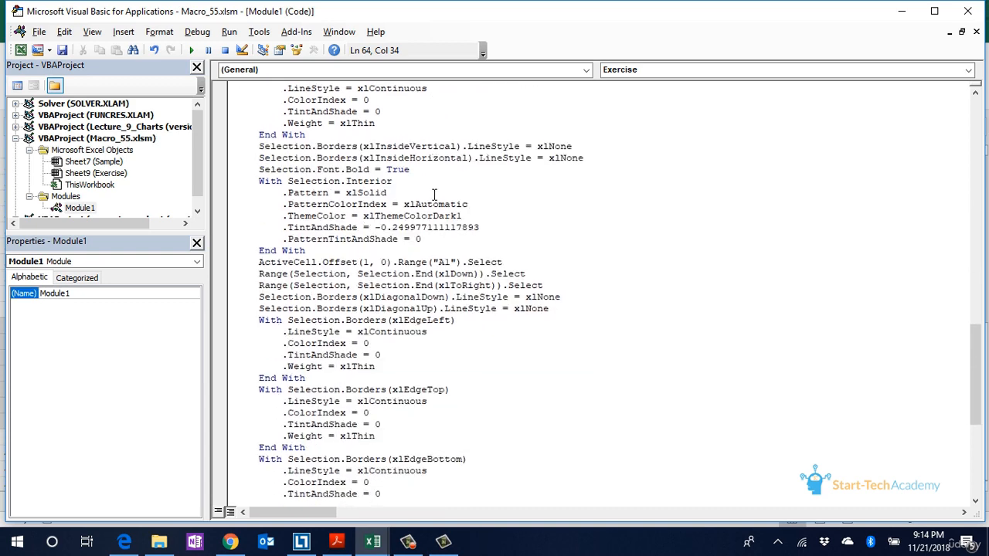
pyautogui.scroll(-2, 435, 195)
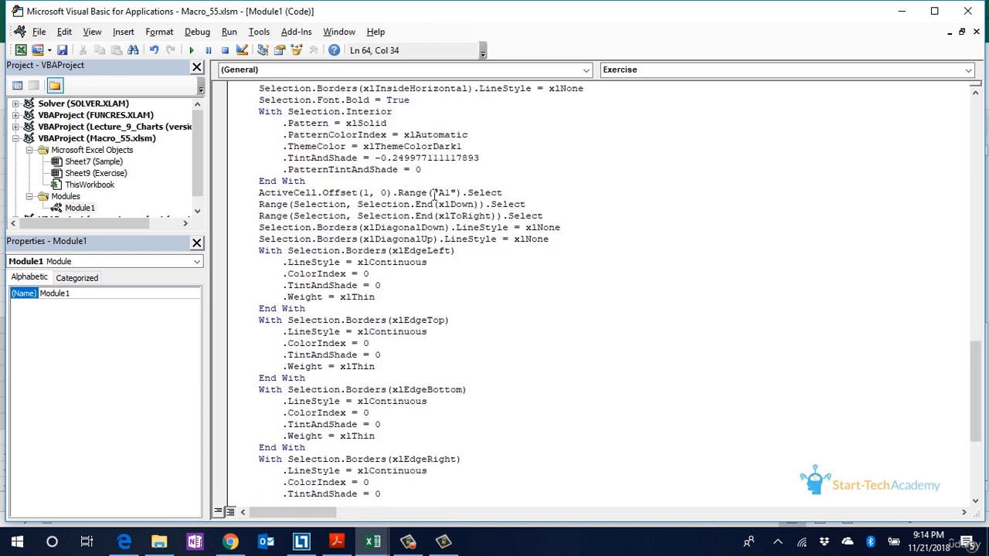
pyautogui.scroll(-5, 434, 195)
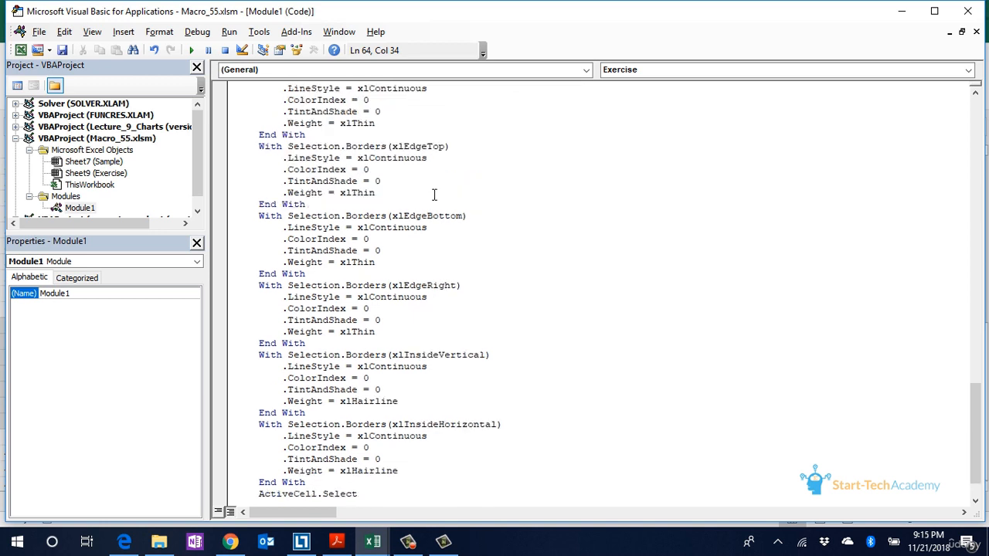